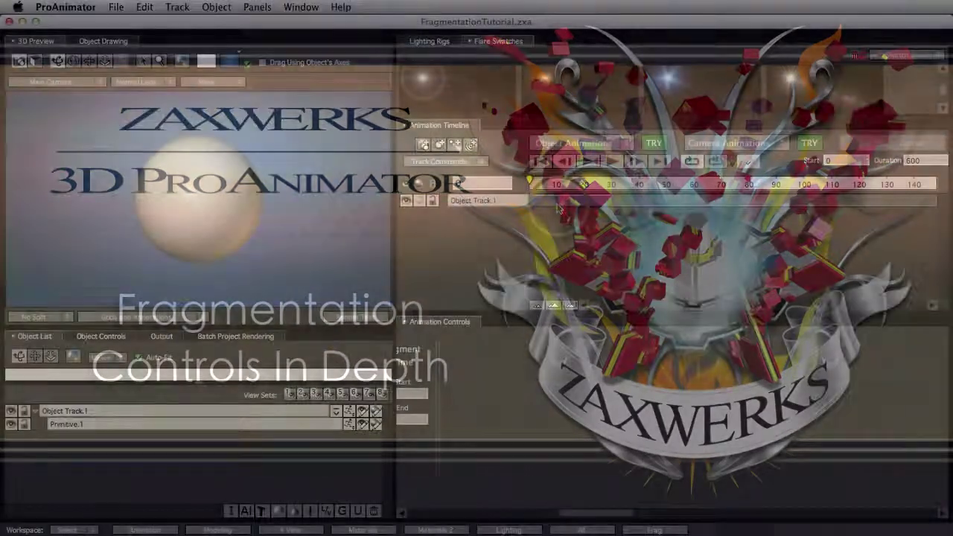
Step: Select the sphere track's first pose and apply the Cubes-Large fragmentation preset to its pose actions
{"action": "left_click", "coordinate": [559, 209]}
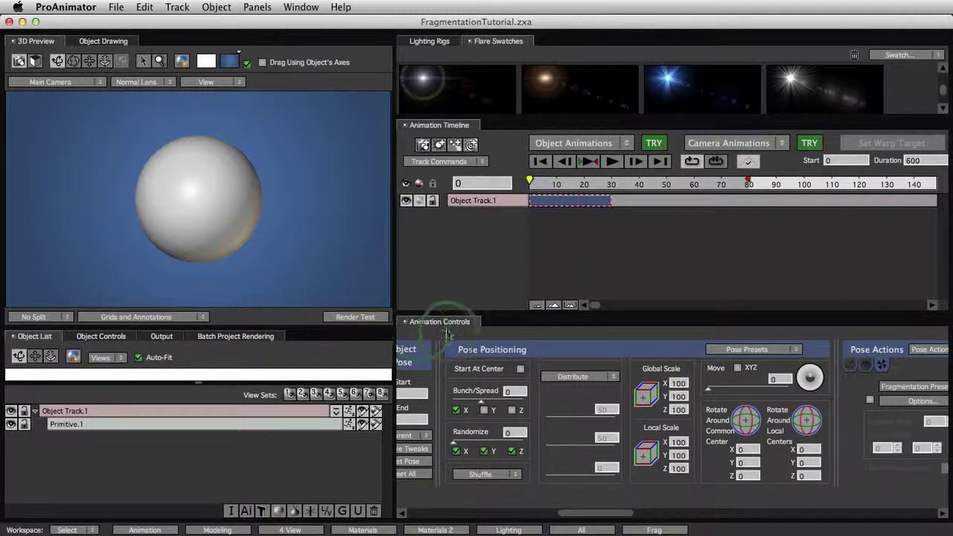
{"action": "left_click_drag", "start_coordinate": [577, 518], "coordinate": [879, 514]}
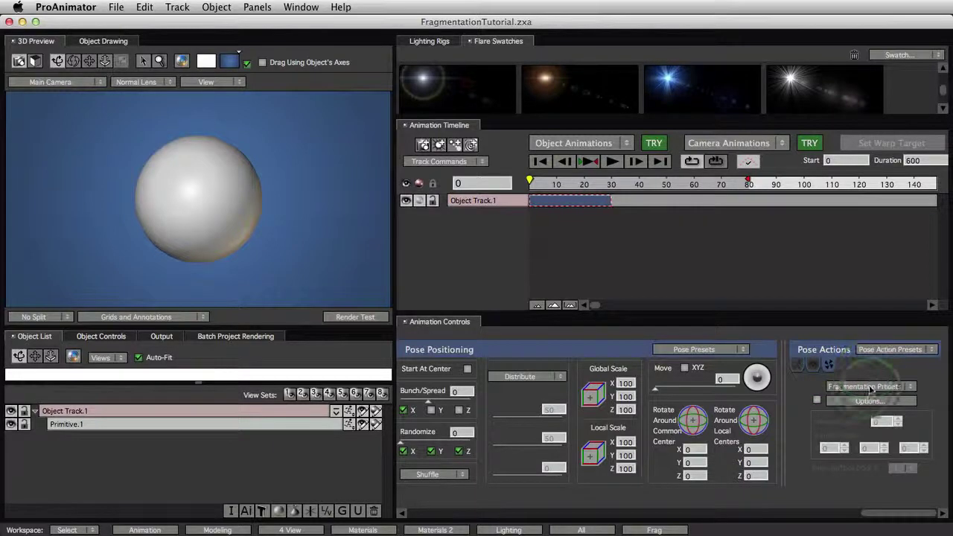
{"action": "left_click", "coordinate": [865, 387]}
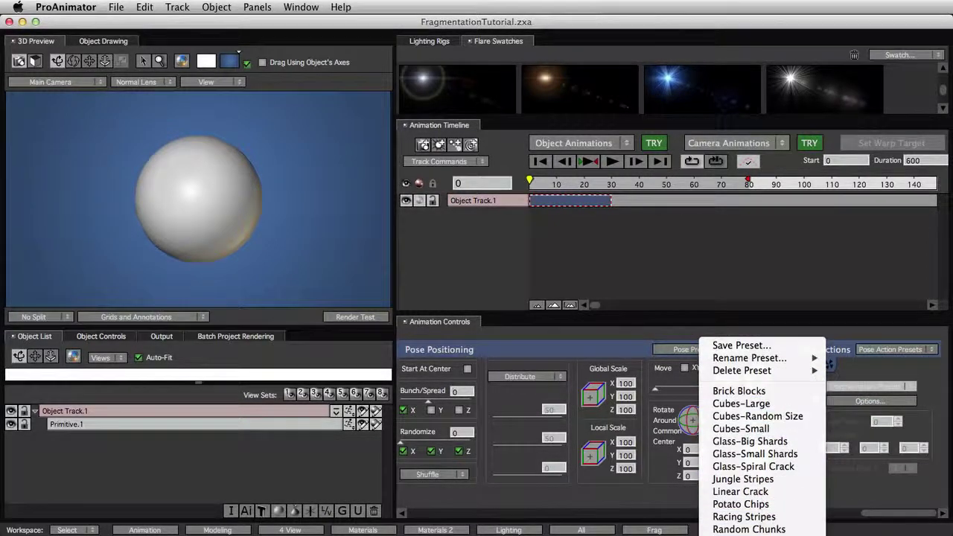
{"action": "left_click", "coordinate": [796, 415]}
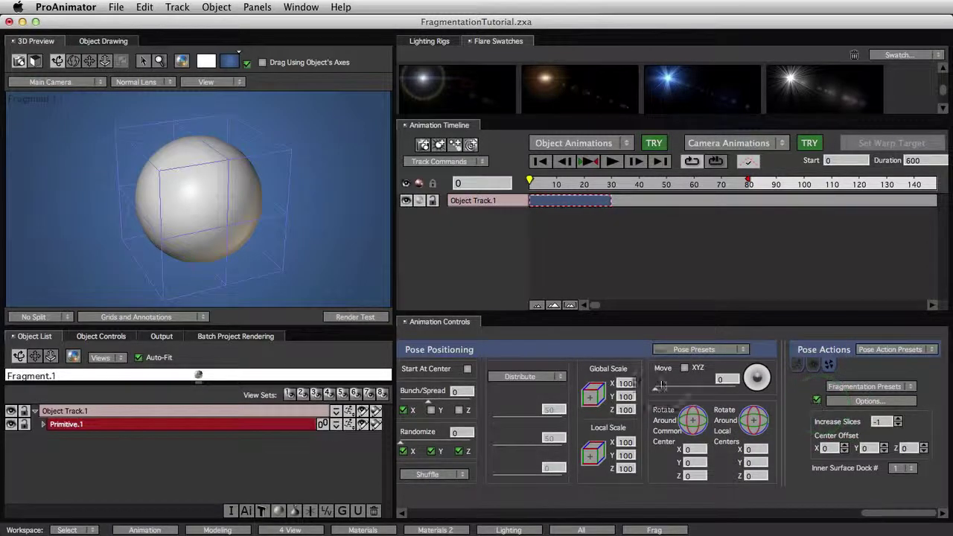
Step: Set Increase Slices to 0 and spread the fragments along X and Y with a Bunch/Spread value of 28
{"action": "left_click", "coordinate": [206, 196]}
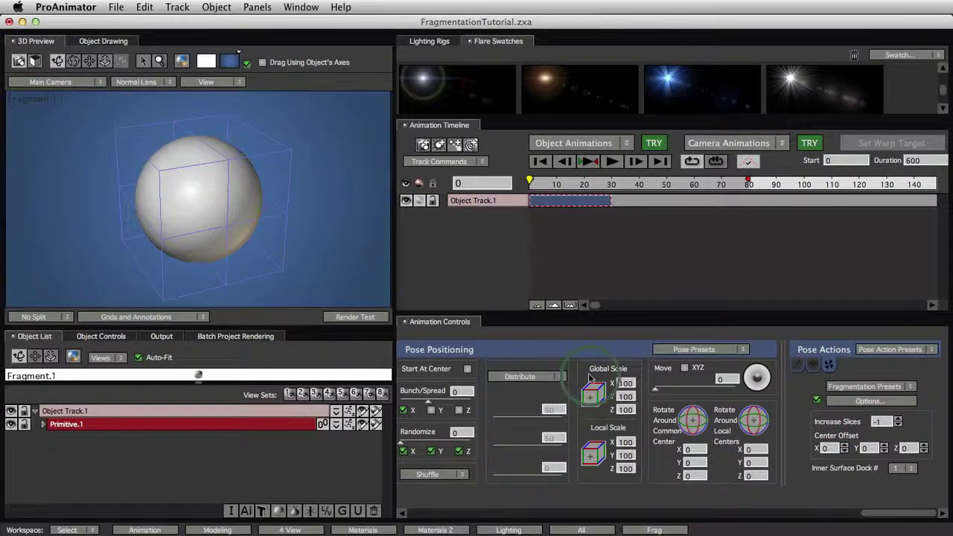
{"action": "left_click", "coordinate": [899, 421]}
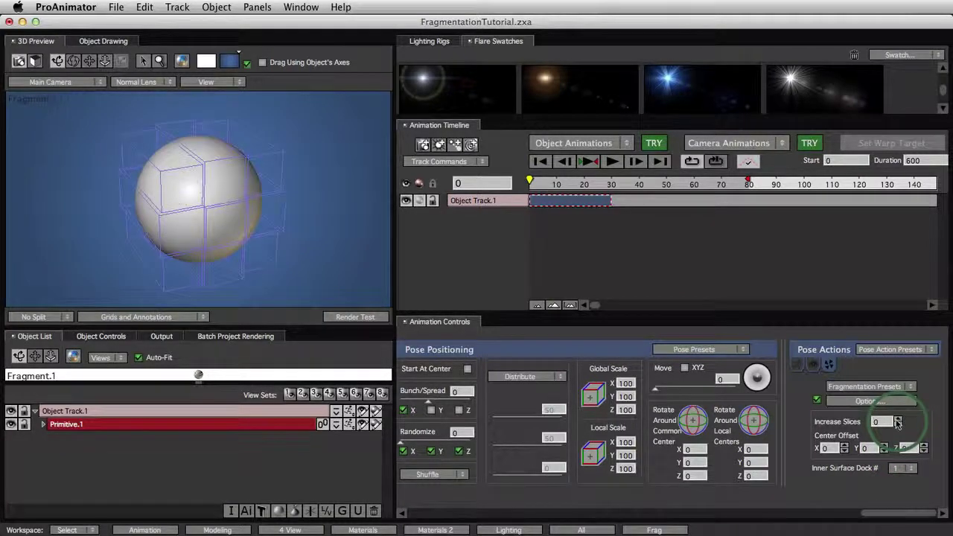
{"action": "left_click", "coordinate": [313, 272]}
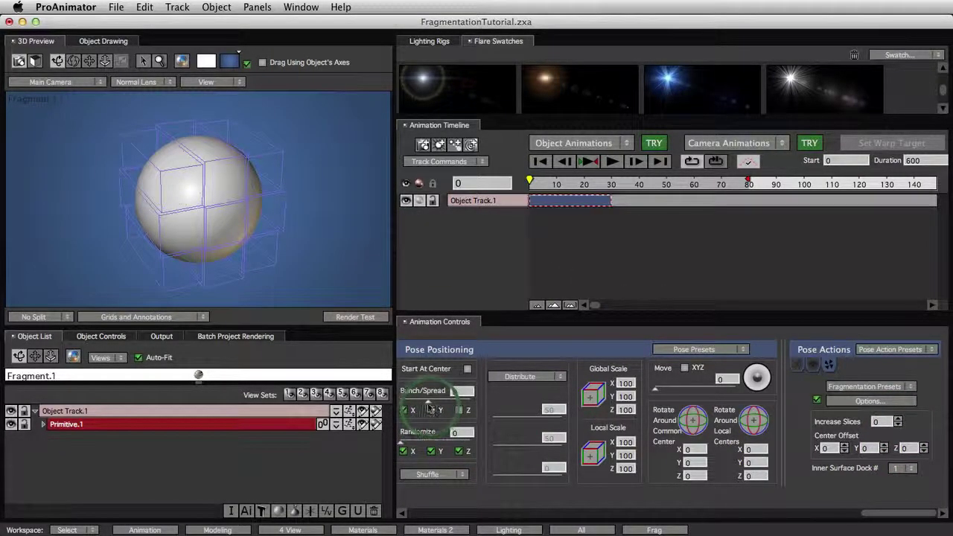
{"action": "left_click_drag", "start_coordinate": [428, 404], "coordinate": [433, 404]}
{"action": "left_click_drag", "start_coordinate": [322, 277], "coordinate": [197, 246]}
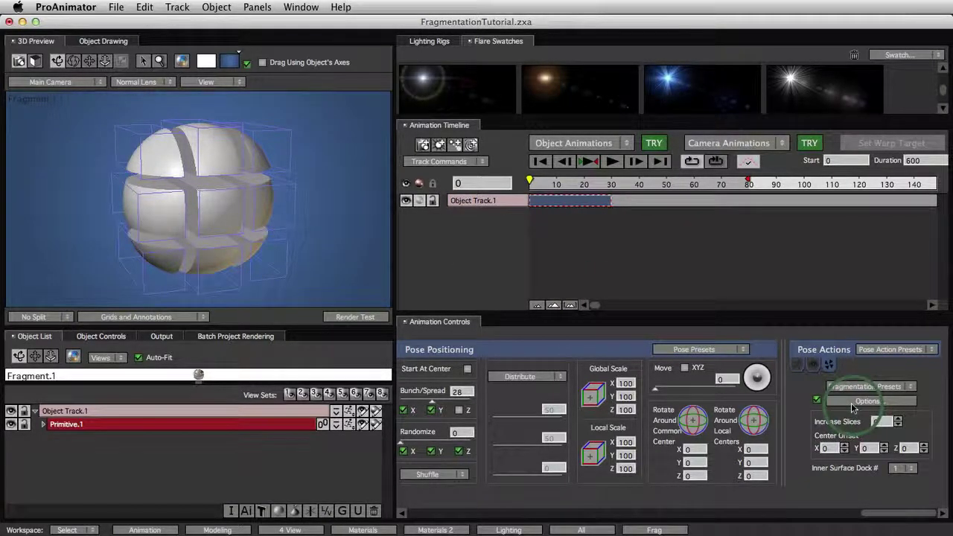
{"action": "left_click", "coordinate": [869, 386]}
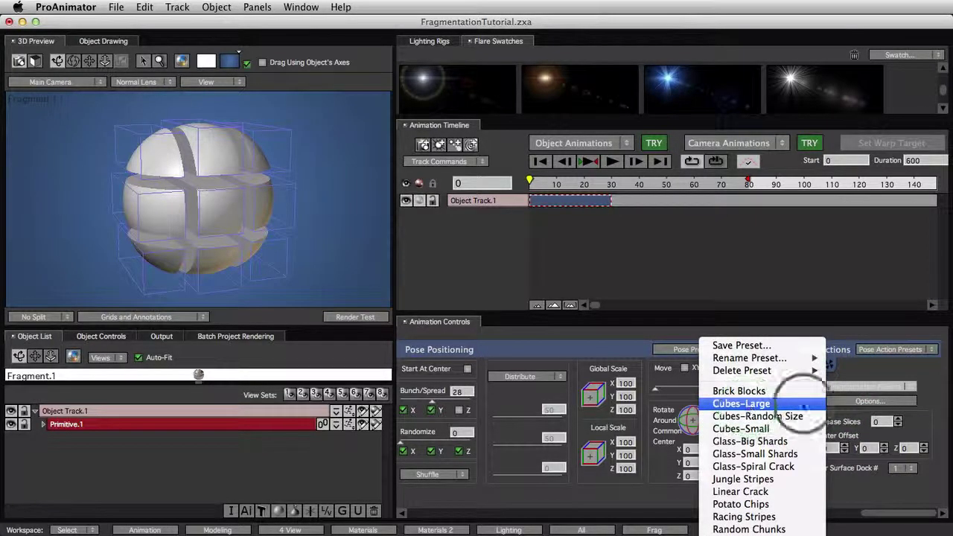
{"action": "left_click", "coordinate": [867, 378]}
{"action": "left_click_drag", "start_coordinate": [207, 196], "coordinate": [350, 259]}
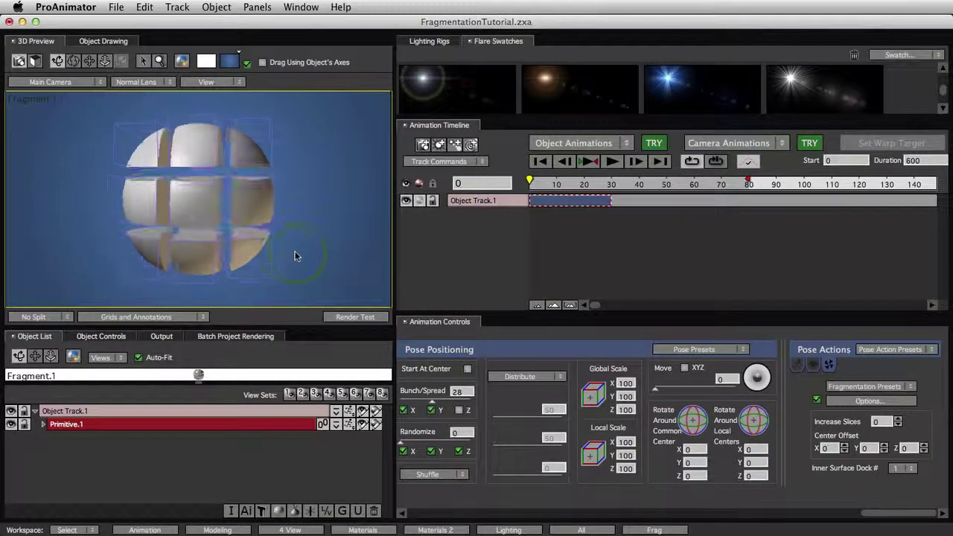
Step: Raise Increase Slices to 6 and view the finer cube fragments from another angle
{"action": "left_click", "coordinate": [847, 401]}
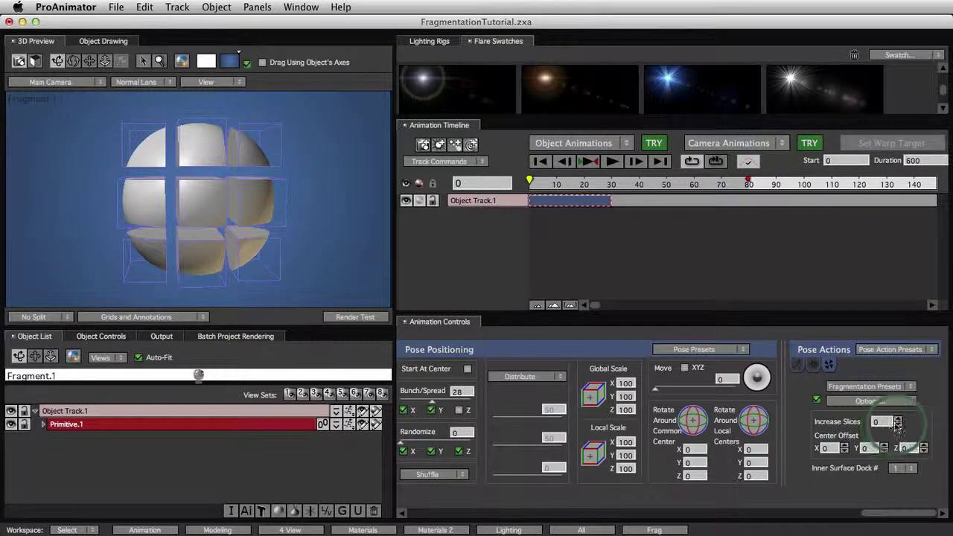
{"action": "left_click", "coordinate": [898, 420]}
{"action": "left_click", "coordinate": [898, 420]}
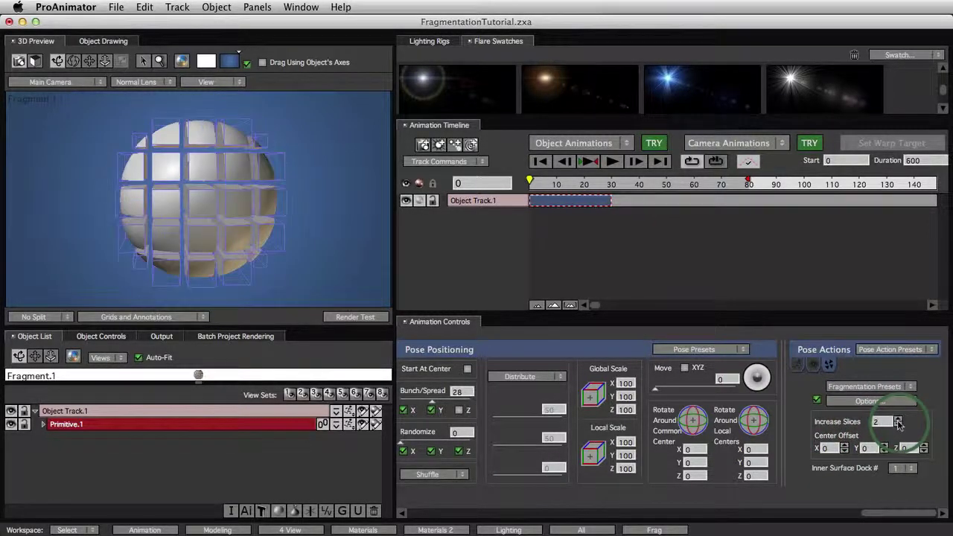
{"action": "left_click", "coordinate": [898, 420]}
{"action": "left_click", "coordinate": [898, 420]}
{"action": "left_click", "coordinate": [898, 420]}
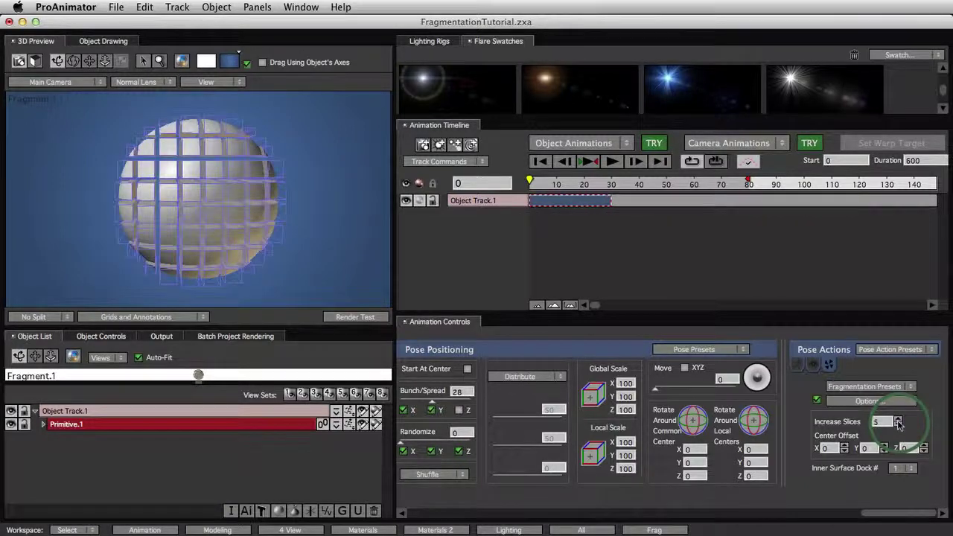
{"action": "left_click", "coordinate": [898, 420]}
{"action": "left_click_drag", "start_coordinate": [215, 266], "coordinate": [213, 204]}
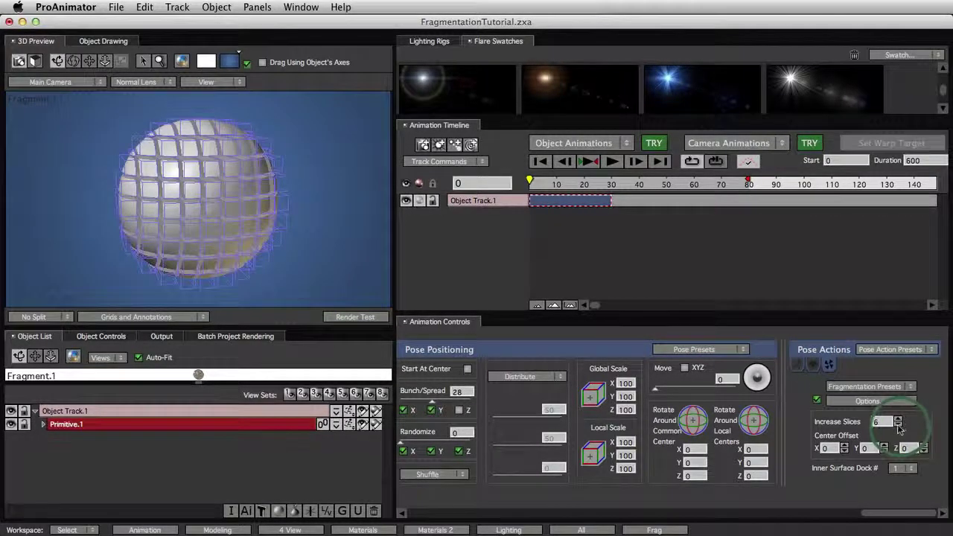
Step: Lower Increase Slices to 1 and switch the sphere to the Cubes-Small fragmentation preset
{"action": "left_click", "coordinate": [898, 424]}
{"action": "left_click", "coordinate": [898, 425]}
{"action": "left_click", "coordinate": [899, 424]}
{"action": "left_click", "coordinate": [898, 425]}
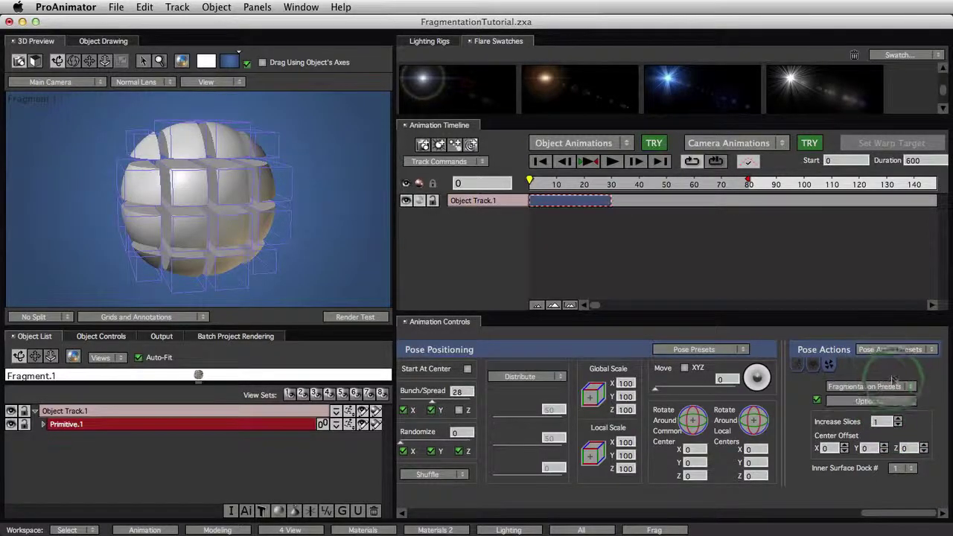
{"action": "left_click", "coordinate": [868, 387]}
{"action": "left_click", "coordinate": [761, 430]}
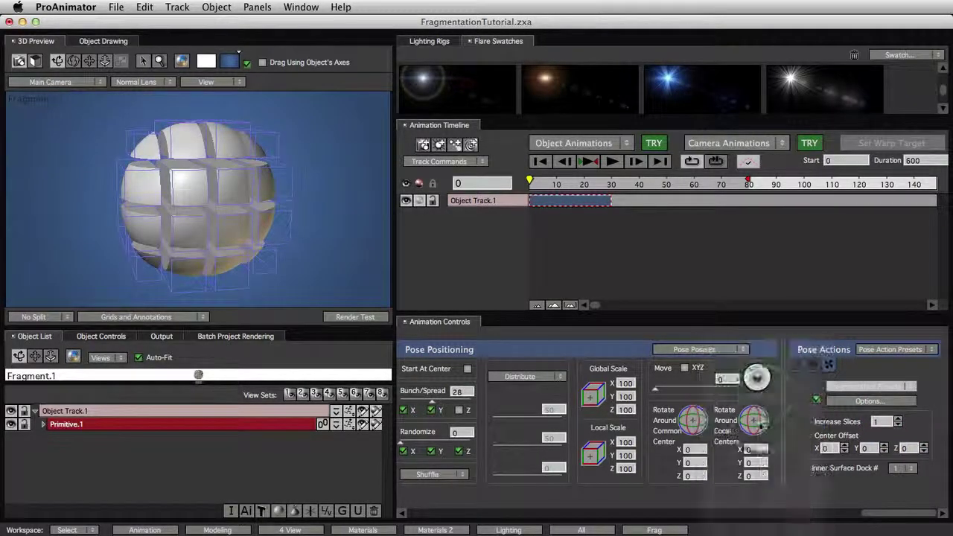
Step: Apply the Jungle Stripes fragmentation preset to the sphere and inspect the angled slices from the front
{"action": "left_click", "coordinate": [870, 387]}
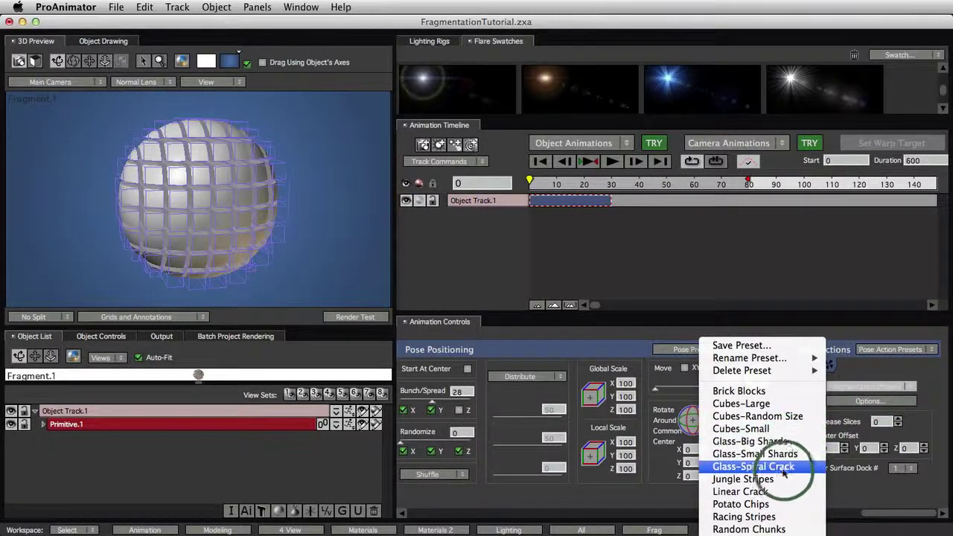
{"action": "left_click", "coordinate": [792, 479]}
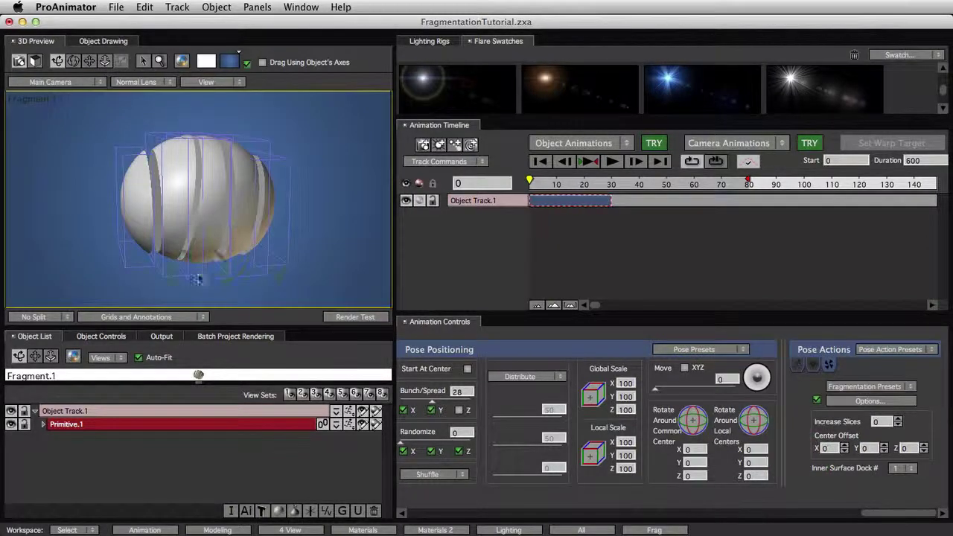
{"action": "left_click_drag", "start_coordinate": [316, 289], "coordinate": [277, 279]}
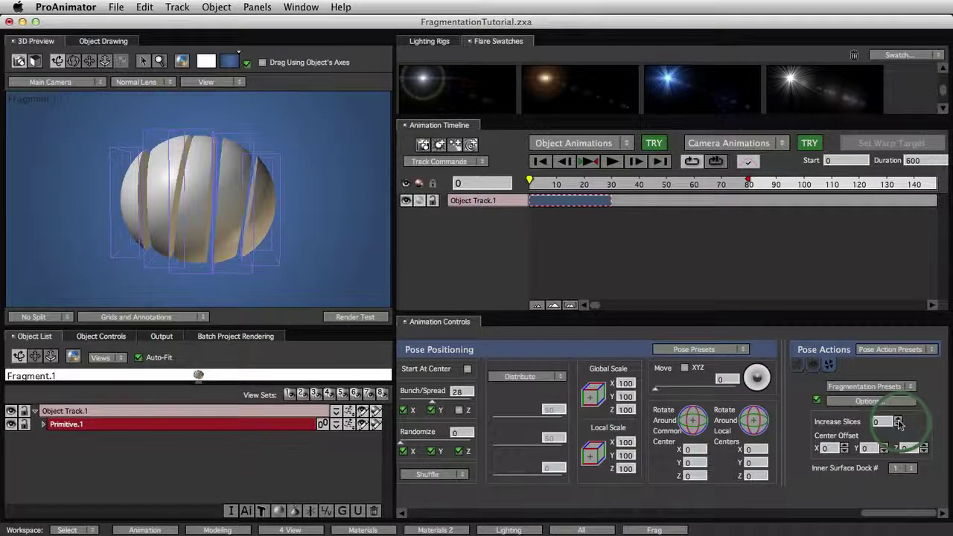
Step: Raise Increase Slices to 3 for the striped sphere and look at the slices from the side
{"action": "left_click", "coordinate": [898, 420]}
{"action": "left_click", "coordinate": [898, 420]}
{"action": "left_click", "coordinate": [898, 421]}
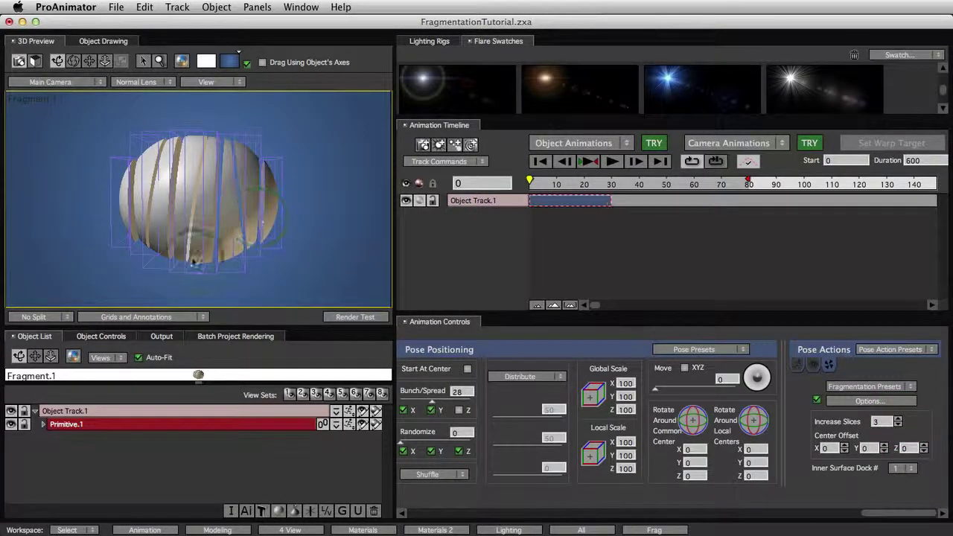
{"action": "left_click_drag", "start_coordinate": [195, 262], "coordinate": [246, 274]}
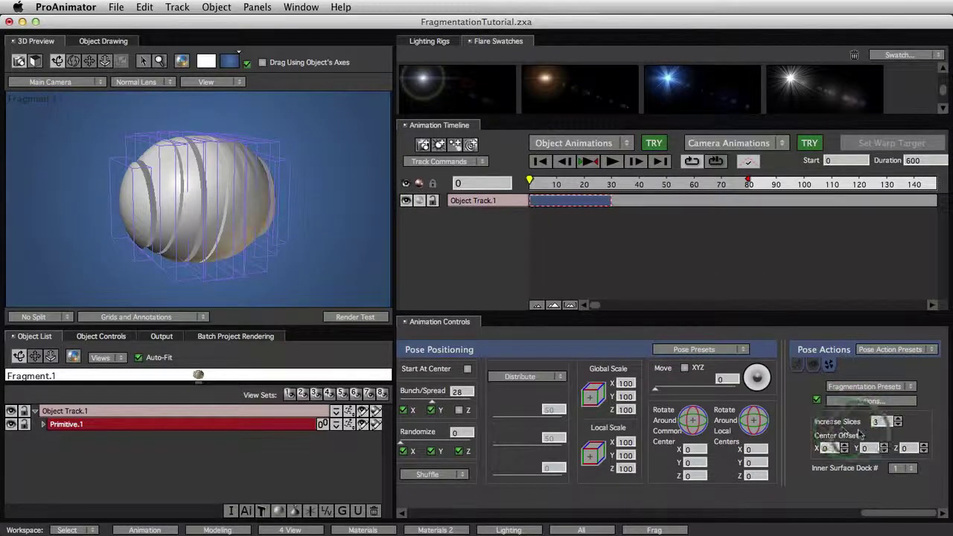
{"action": "left_click", "coordinate": [899, 425]}
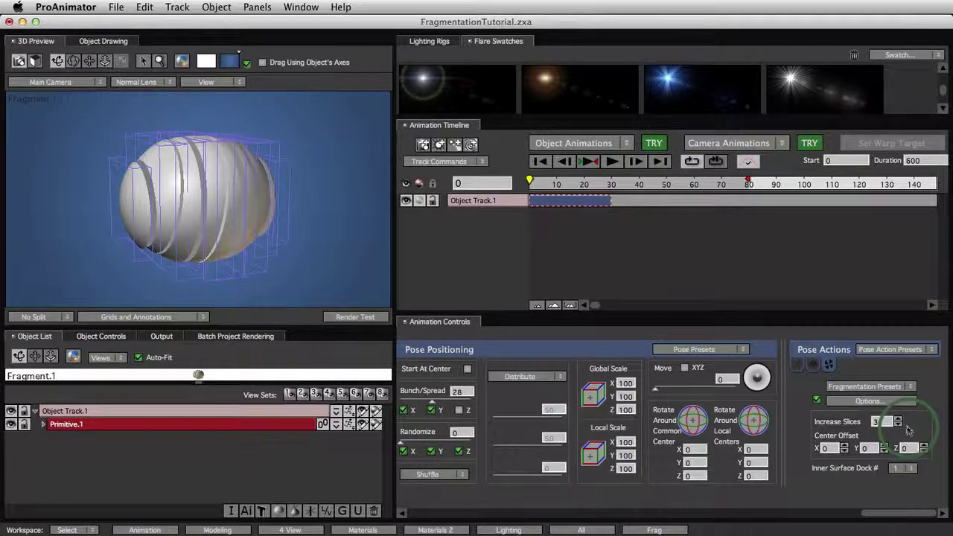
{"action": "left_click", "coordinate": [899, 420]}
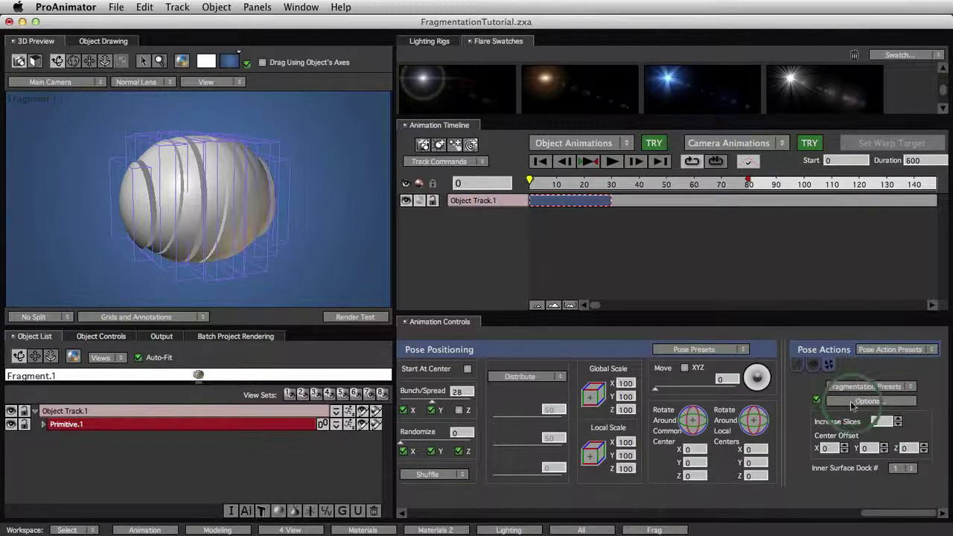
Step: Disable Fracture 3 in the fragmentation options, accept the change, and reset Increase Slices to 0
{"action": "left_click", "coordinate": [858, 403]}
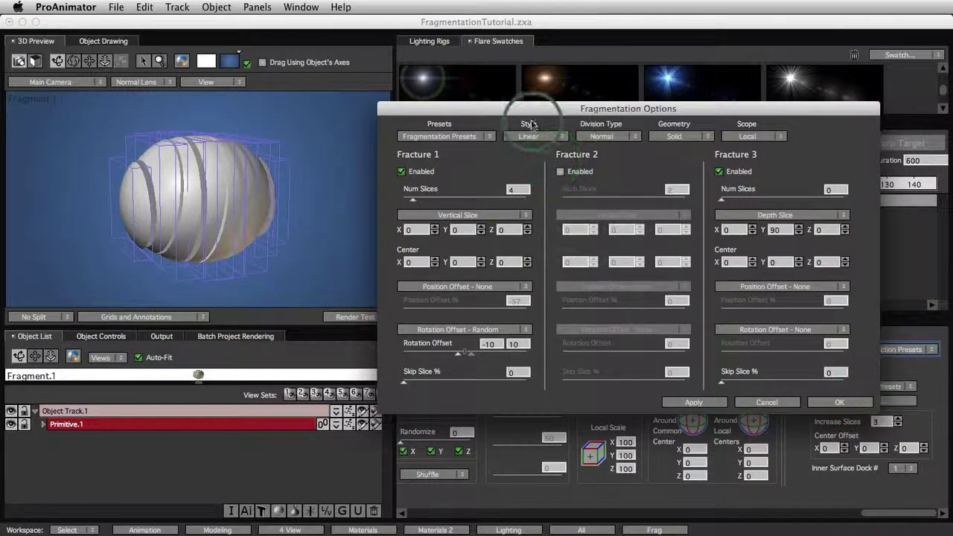
{"action": "mouse_move", "coordinate": [539, 100]}
{"action": "left_mouse_down"}
{"action": "mouse_move", "coordinate": [542, 110]}
{"action": "mouse_move", "coordinate": [542, 100]}
{"action": "left_mouse_up"}
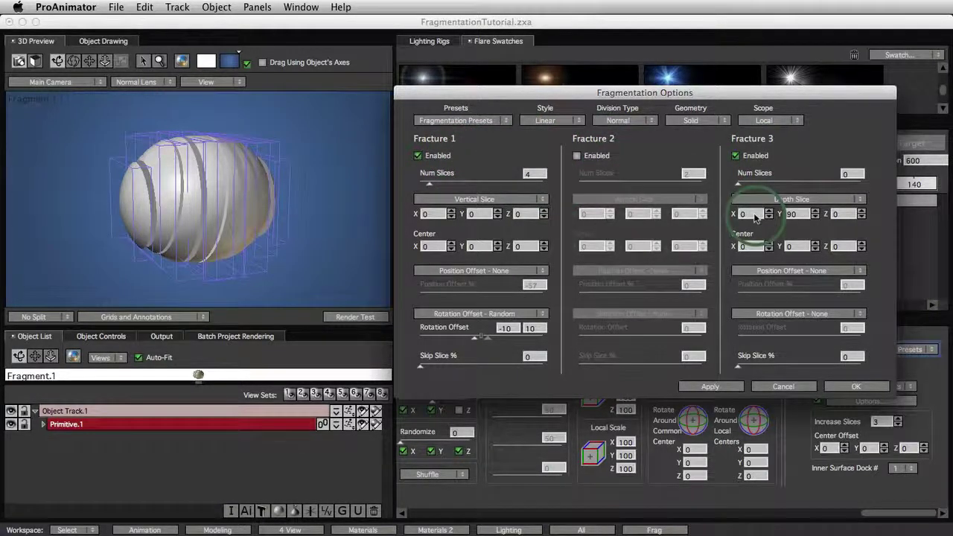
{"action": "left_click", "coordinate": [736, 157]}
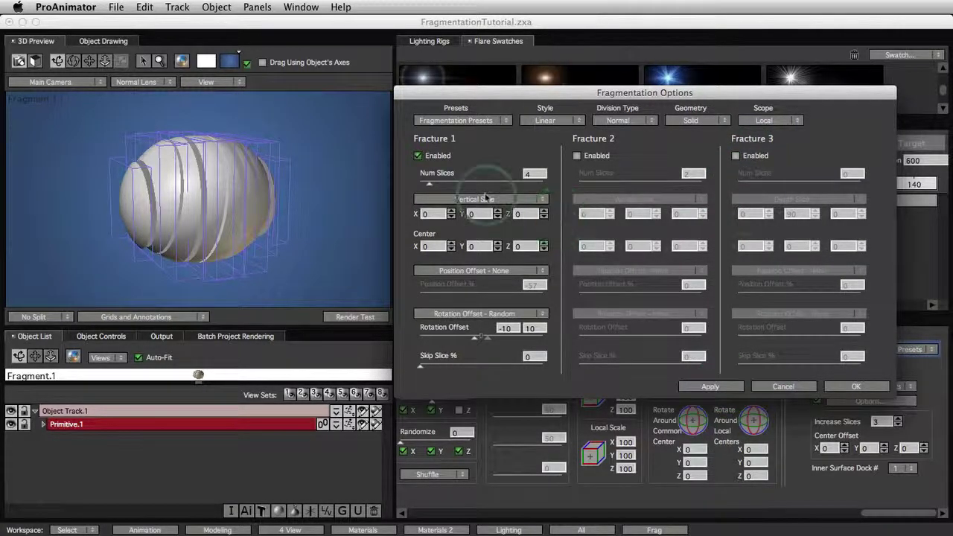
{"action": "left_click", "coordinate": [736, 388]}
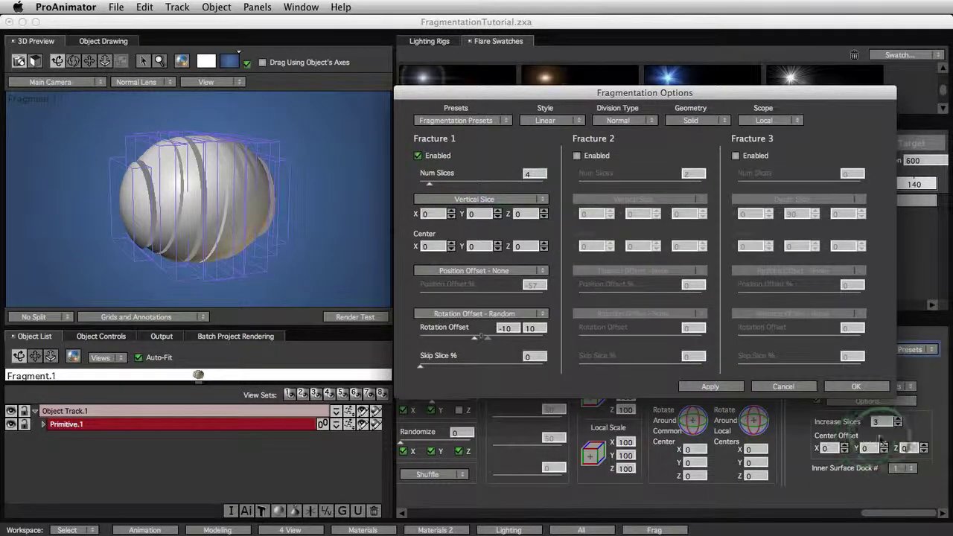
{"action": "left_click", "coordinate": [855, 387]}
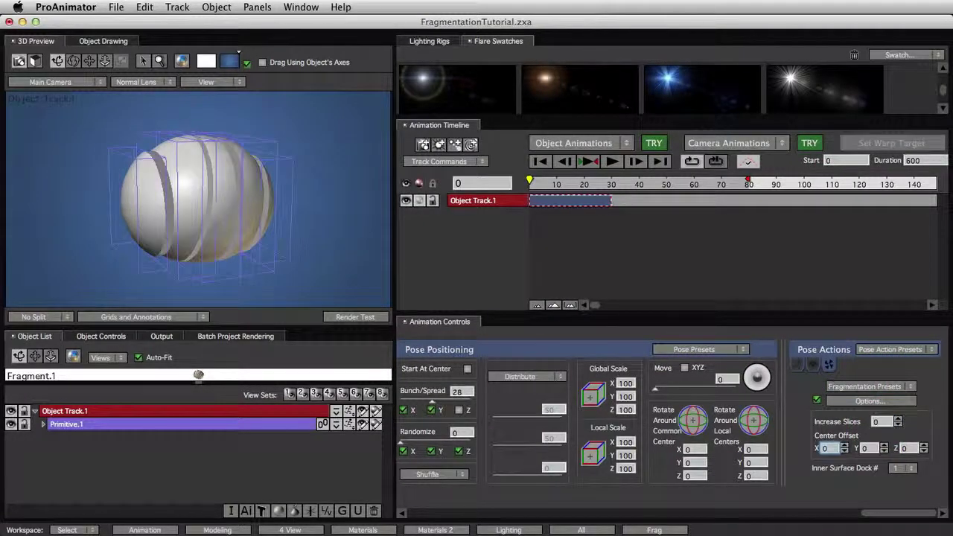
{"action": "left_click_drag", "start_coordinate": [267, 265], "coordinate": [211, 260]}
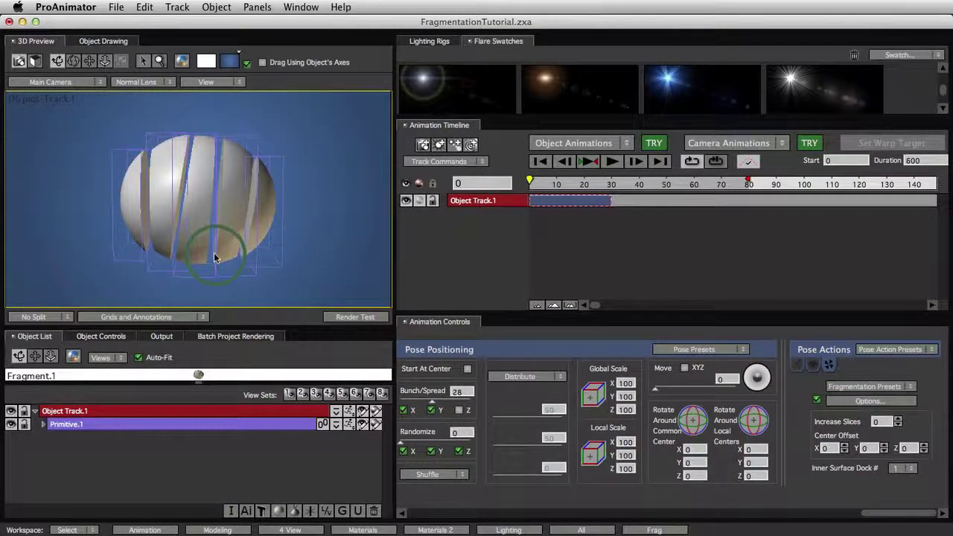
Step: Set Fracture 1's rotation offset to None in the fragmentation options and apply it to straighten the slices
{"action": "left_click", "coordinate": [864, 402]}
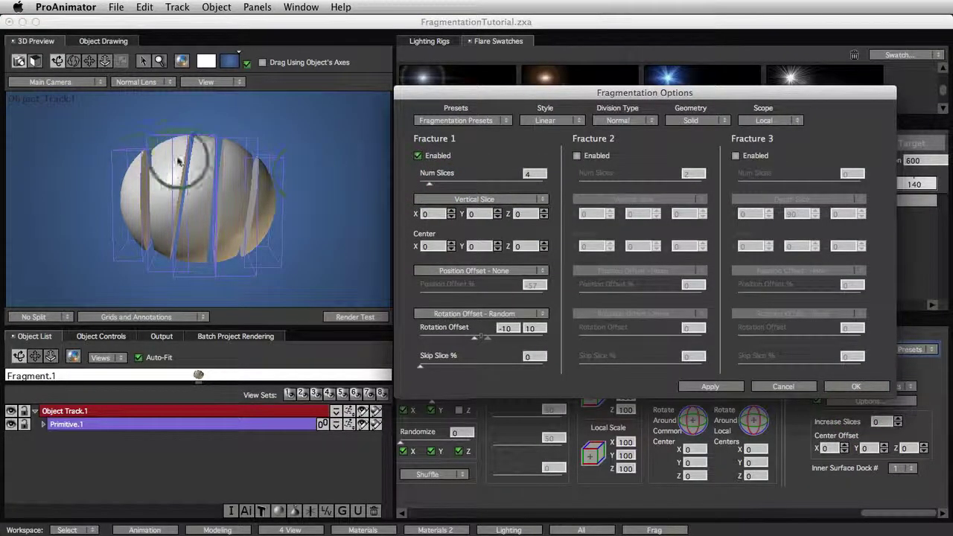
{"action": "left_click", "coordinate": [502, 315]}
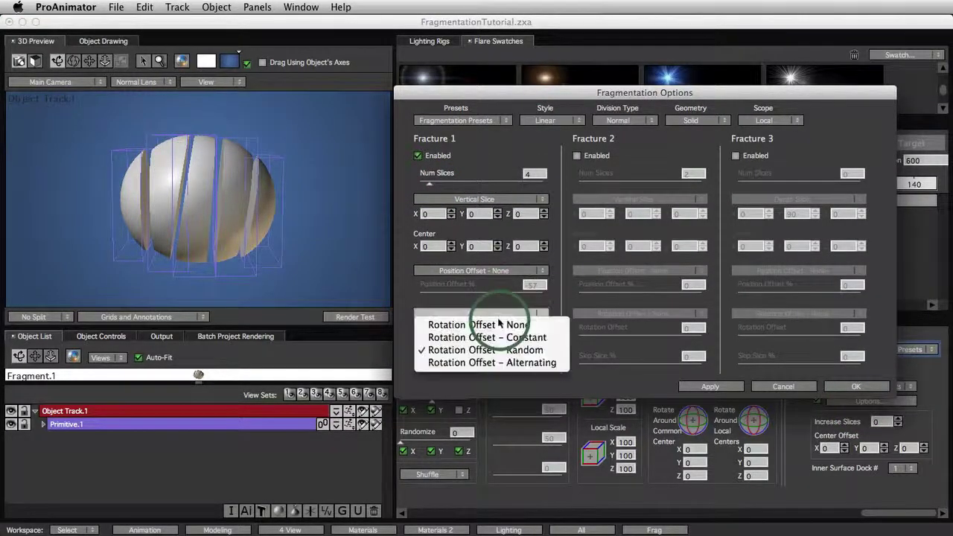
{"action": "left_click", "coordinate": [502, 315]}
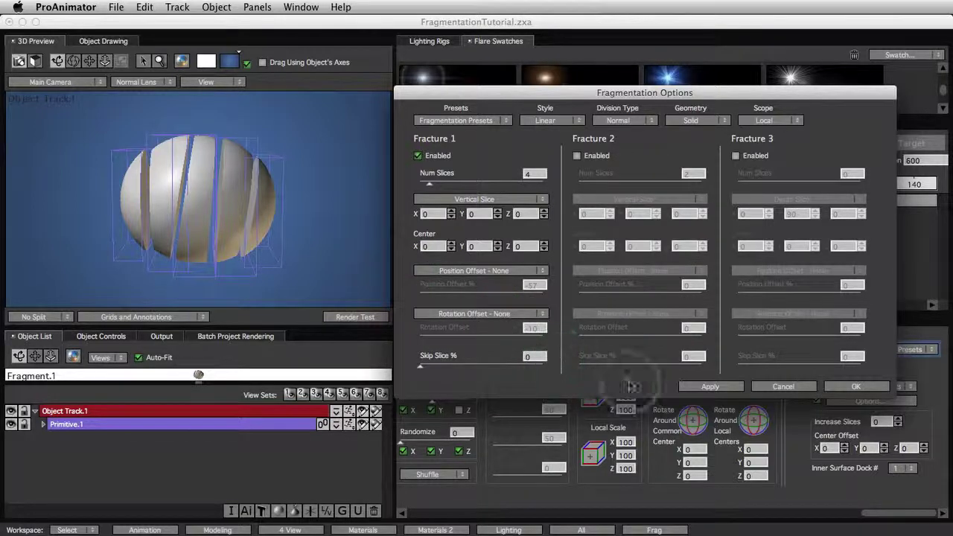
{"action": "left_click", "coordinate": [696, 386]}
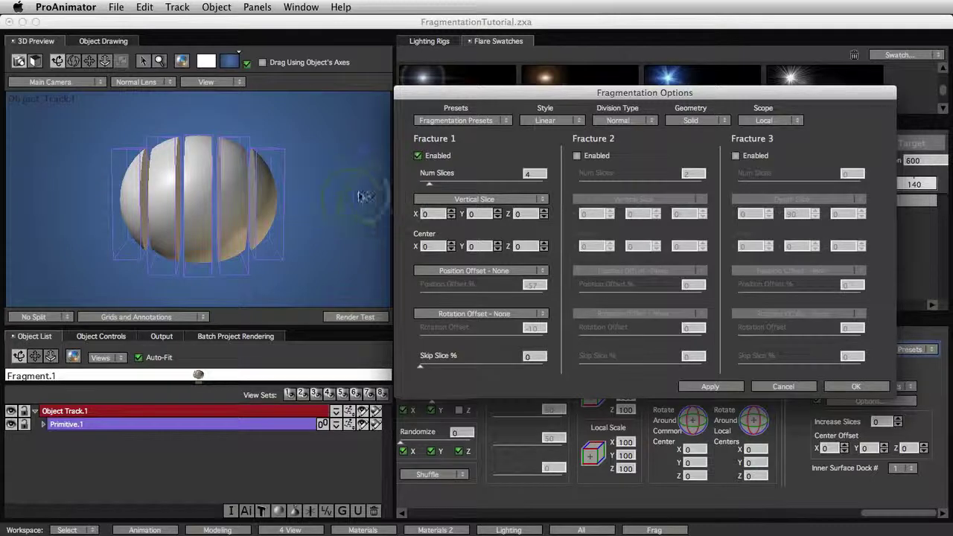
{"action": "left_click_drag", "start_coordinate": [111, 227], "coordinate": [234, 237]}
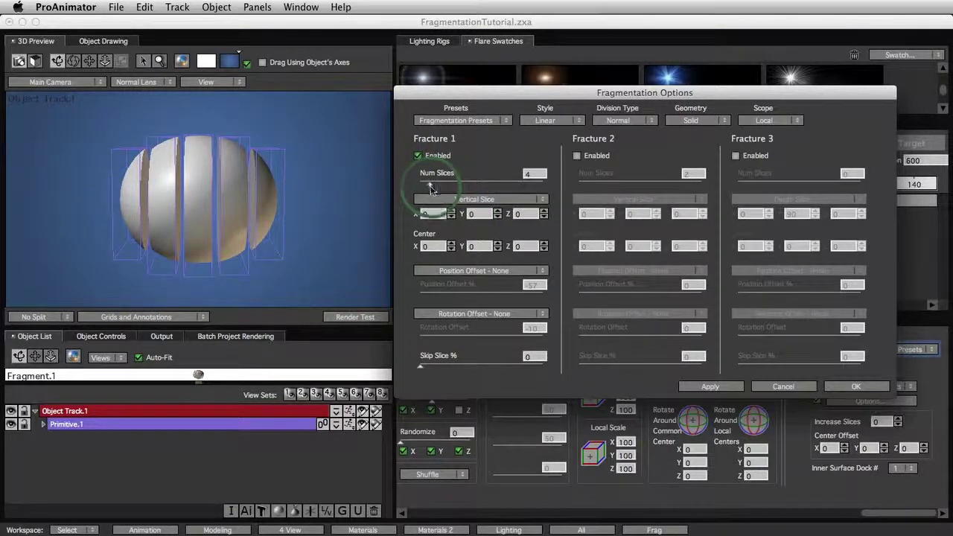
Step: Apply 14 slices to Fracture 1 for comparison, and reduce Num Slices to 7 and apply again
{"action": "left_click_drag", "start_coordinate": [430, 186], "coordinate": [464, 183]}
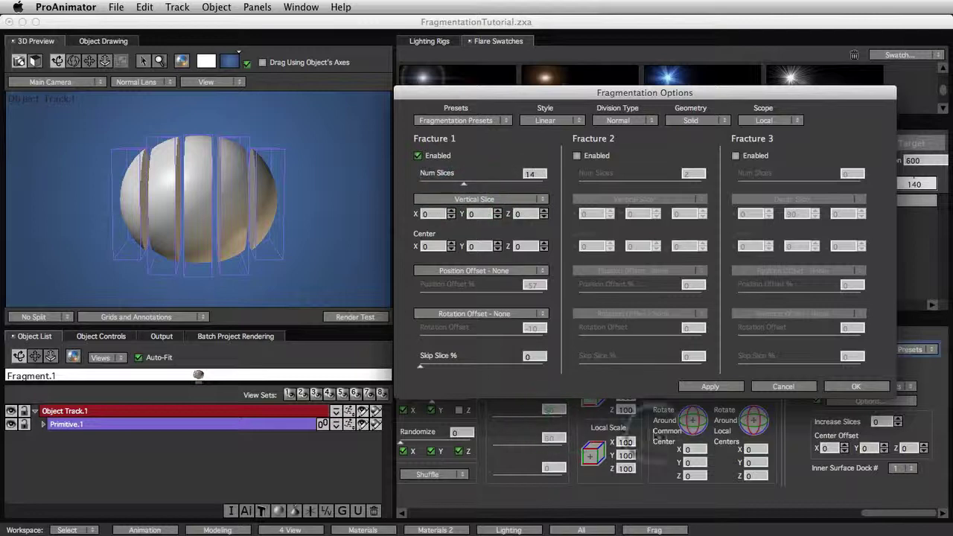
{"action": "left_click", "coordinate": [697, 389]}
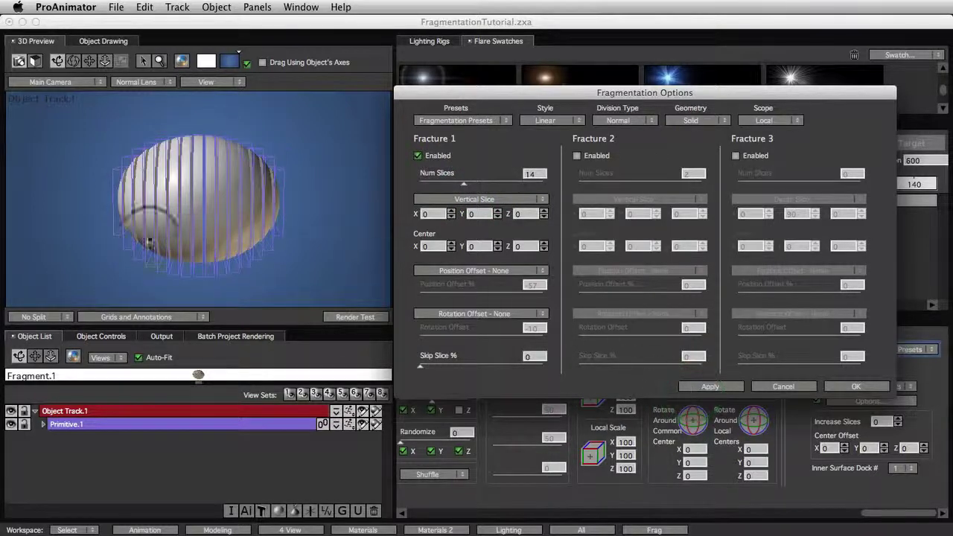
{"action": "left_click_drag", "start_coordinate": [464, 183], "coordinate": [442, 190]}
{"action": "left_click", "coordinate": [703, 388]}
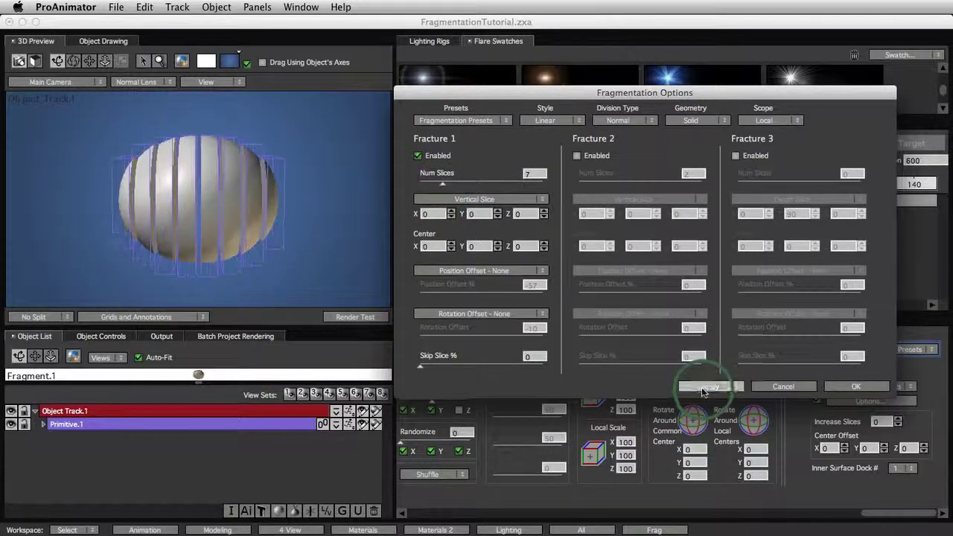
{"action": "mouse_move", "coordinate": [220, 237]}
{"action": "left_mouse_down"}
{"action": "mouse_move", "coordinate": [195, 244]}
{"action": "mouse_move", "coordinate": [223, 214]}
{"action": "left_mouse_up"}
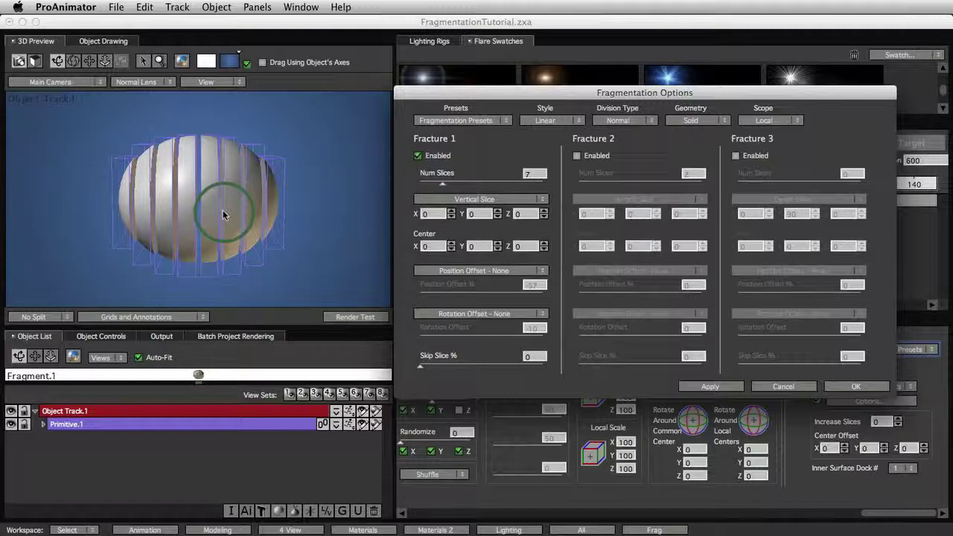
Step: Apply Horizontal Slice as Fracture 1's slice direction, and switch it back to Vertical Slice and reapply
{"action": "left_click", "coordinate": [449, 201]}
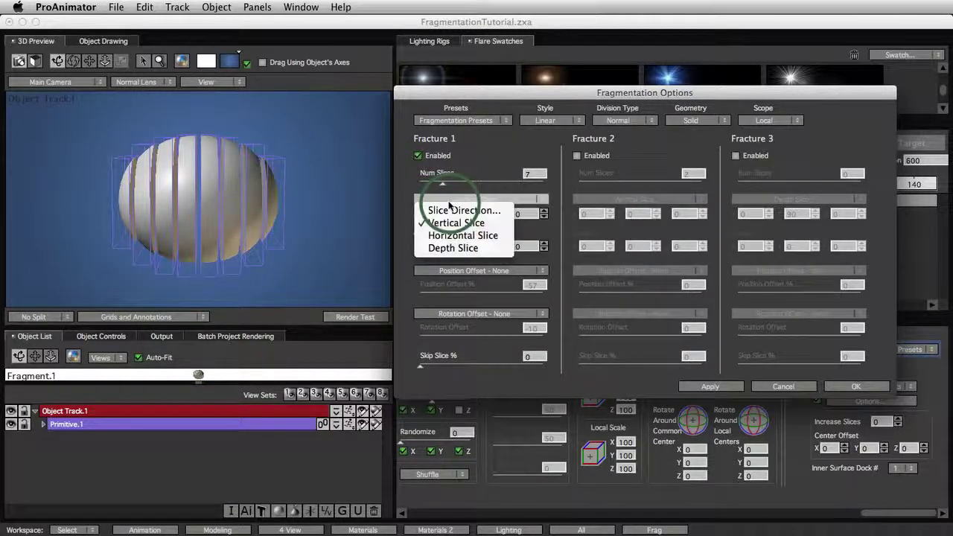
{"action": "left_click", "coordinate": [458, 235]}
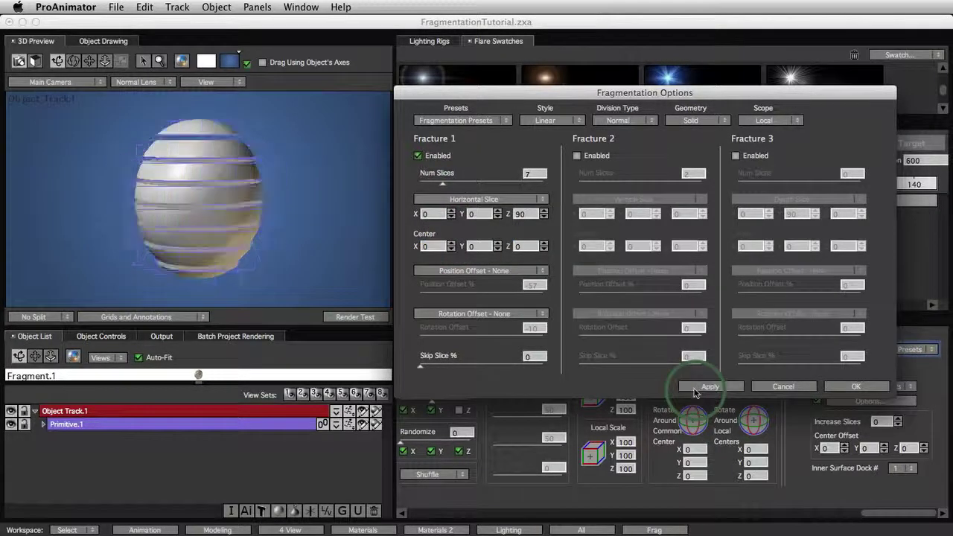
{"action": "left_click", "coordinate": [478, 199]}
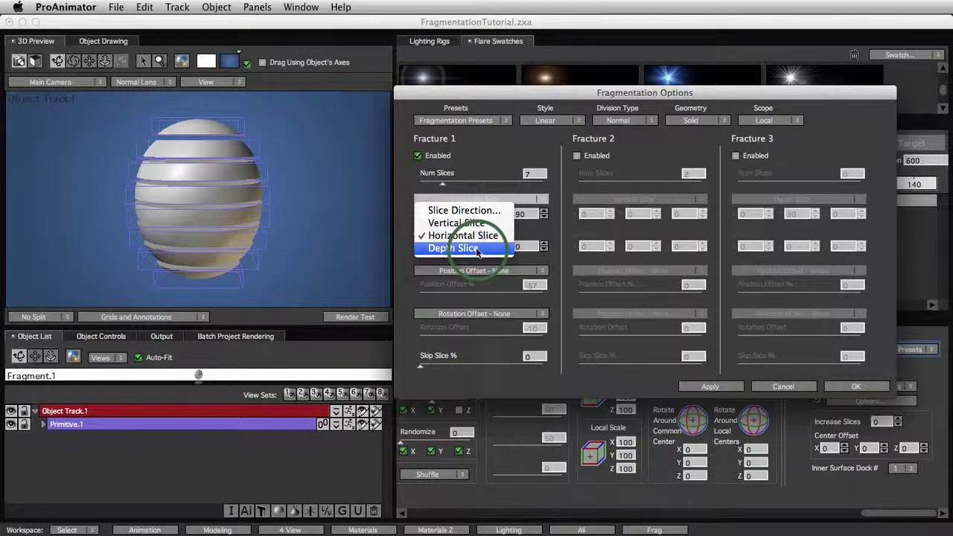
{"action": "left_click", "coordinate": [475, 223]}
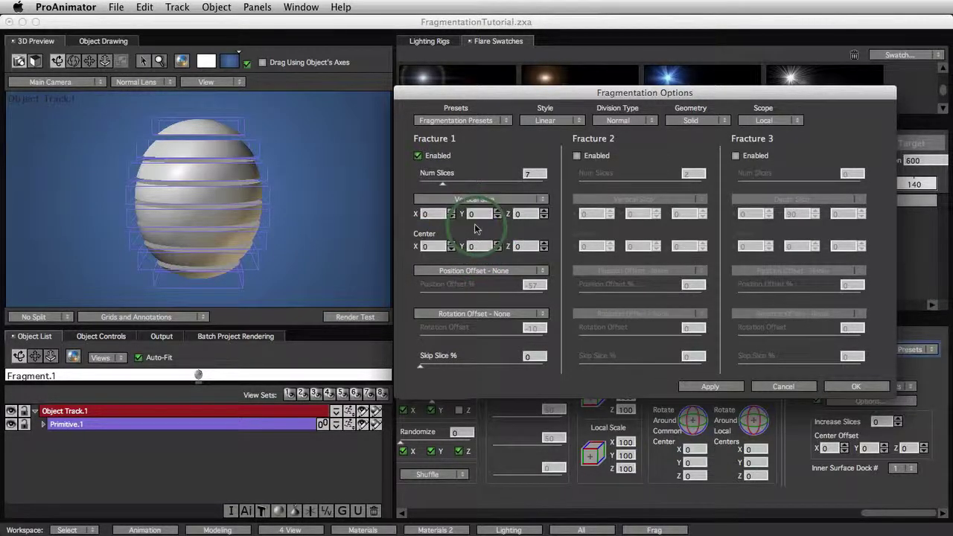
{"action": "left_click", "coordinate": [709, 385]}
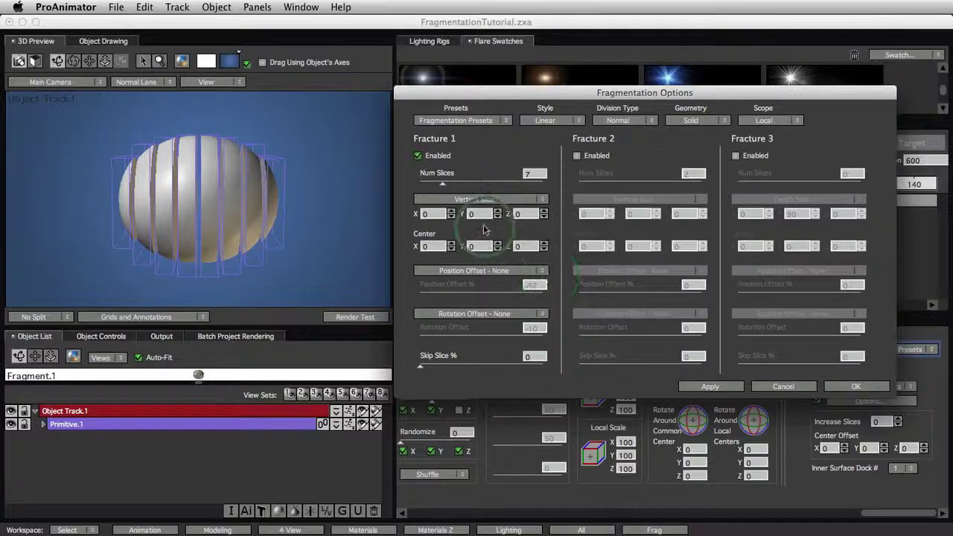
Step: Tilt Fracture 1's slices by applying a Z slice direction of 31, and repeat with a Z value of -19
{"action": "type", "text": "31"}
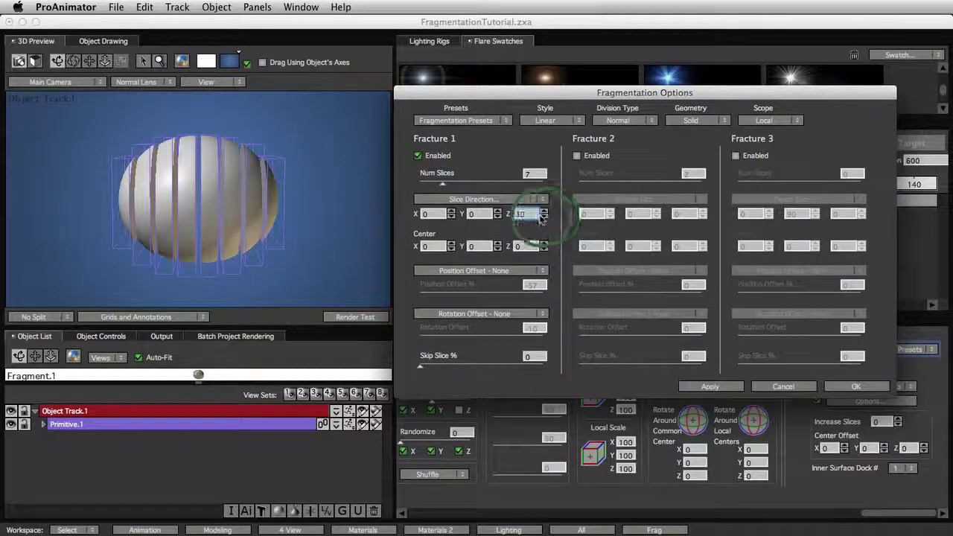
{"action": "left_click", "coordinate": [708, 388]}
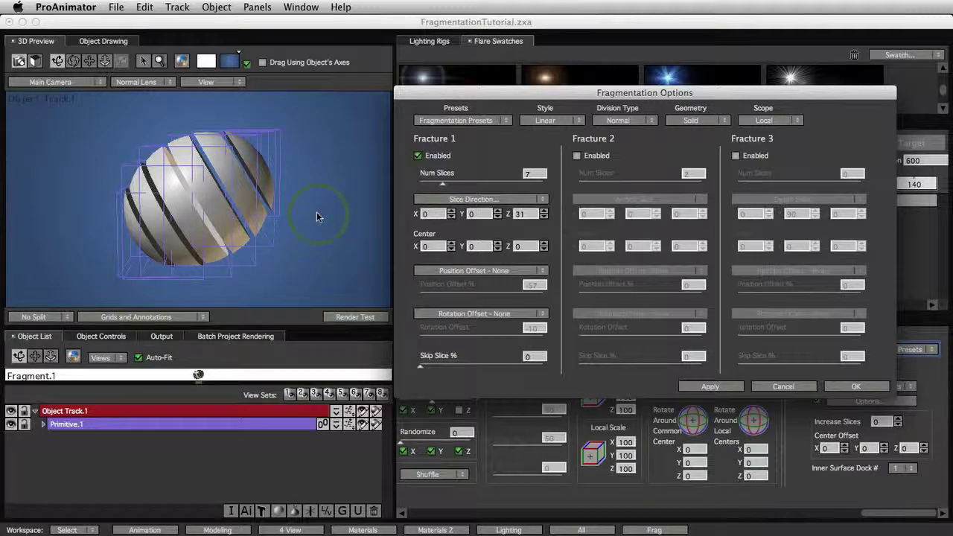
{"action": "double_click", "coordinate": [481, 214]}
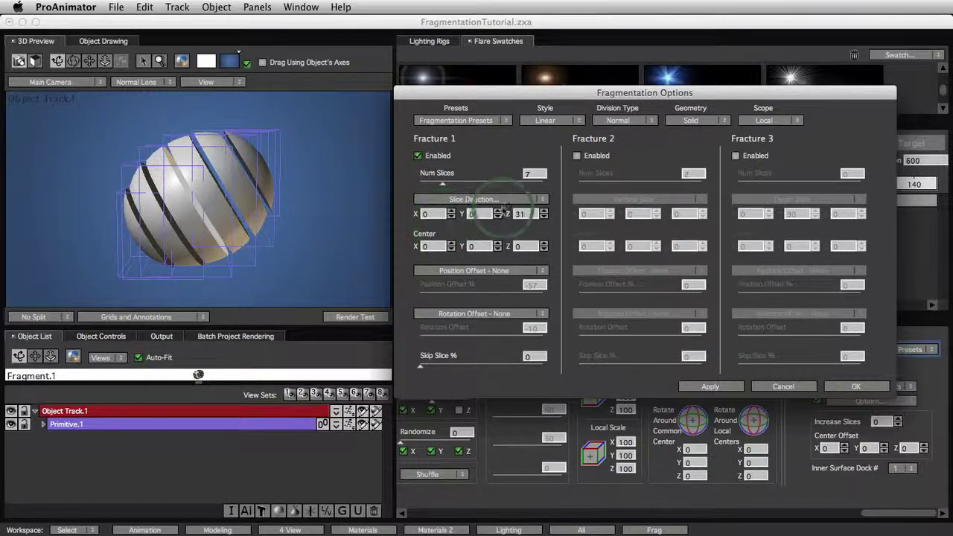
{"action": "left_click", "coordinate": [504, 200]}
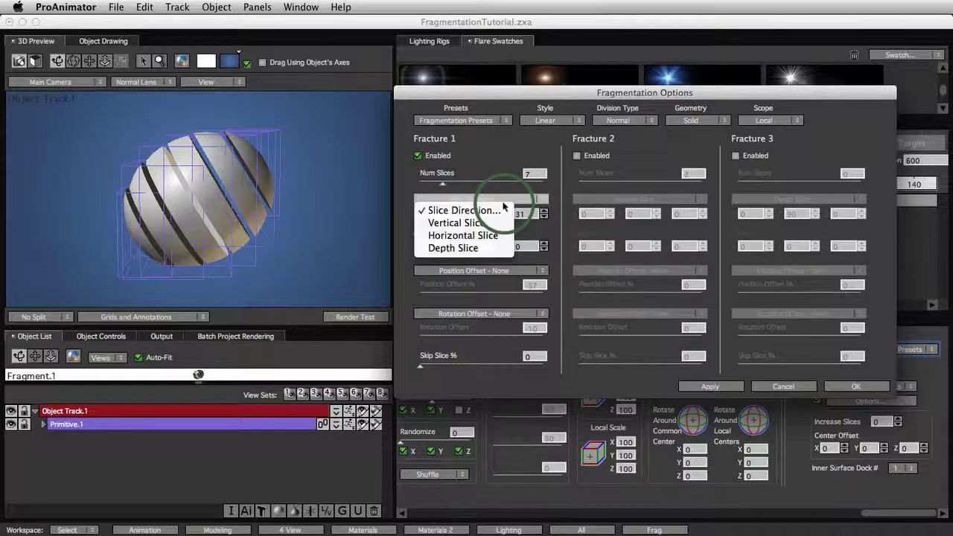
{"action": "left_click", "coordinate": [503, 222]}
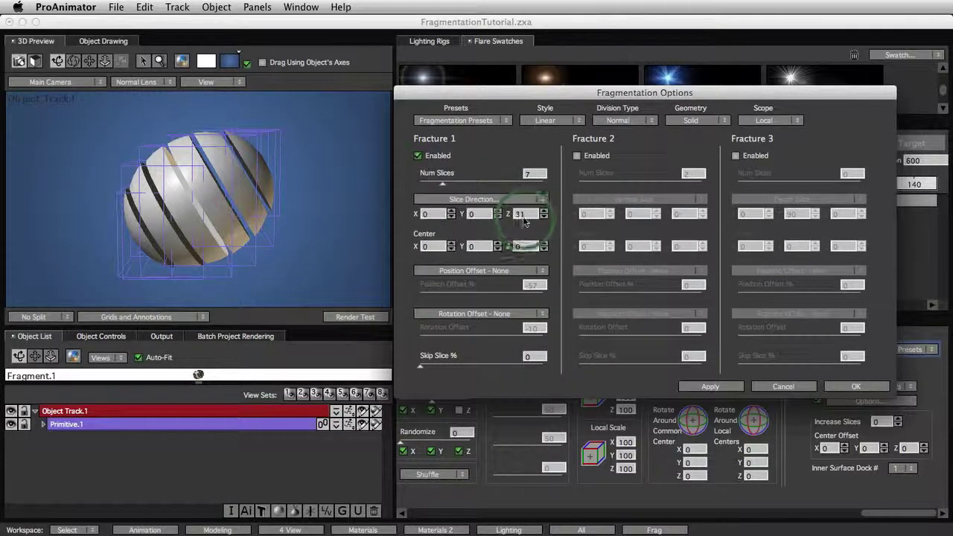
{"action": "type", "text": "-10"}
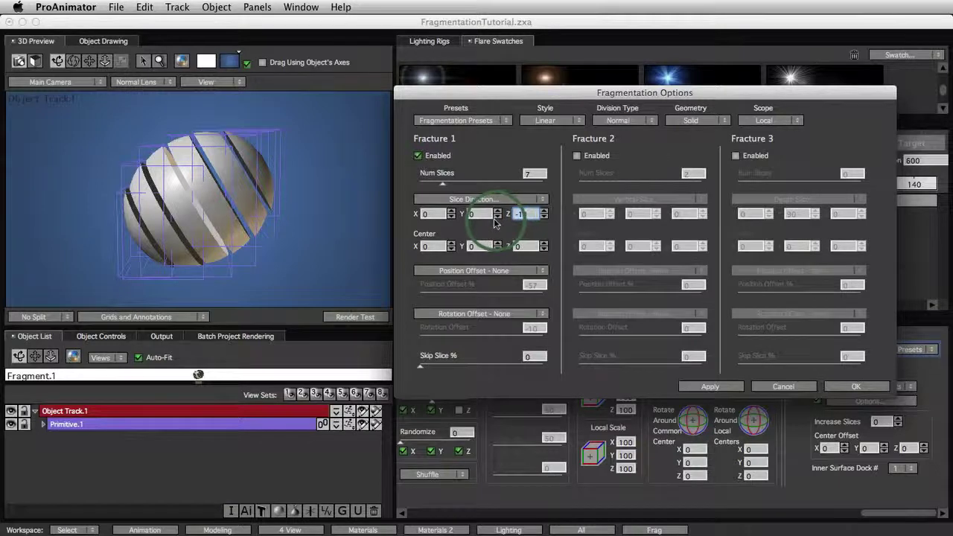
{"action": "left_click", "coordinate": [706, 387]}
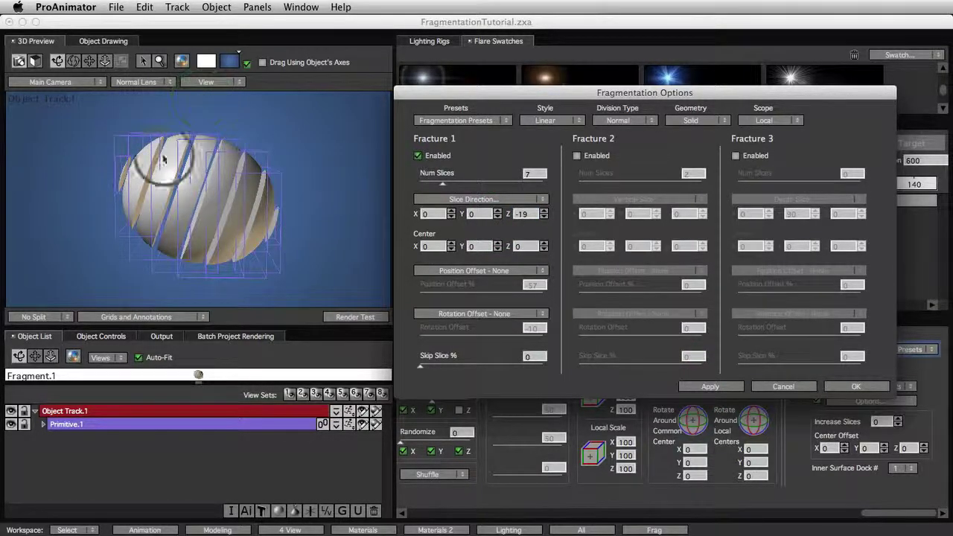
Step: Return Fracture 1's slice direction to Vertical Slice and apply it to the sphere
{"action": "left_click", "coordinate": [480, 213]}
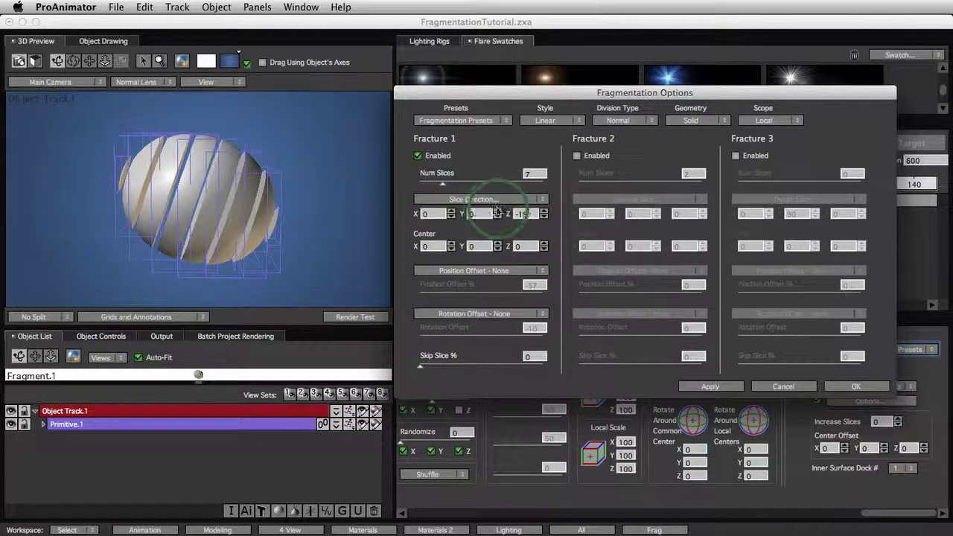
{"action": "left_click", "coordinate": [500, 200]}
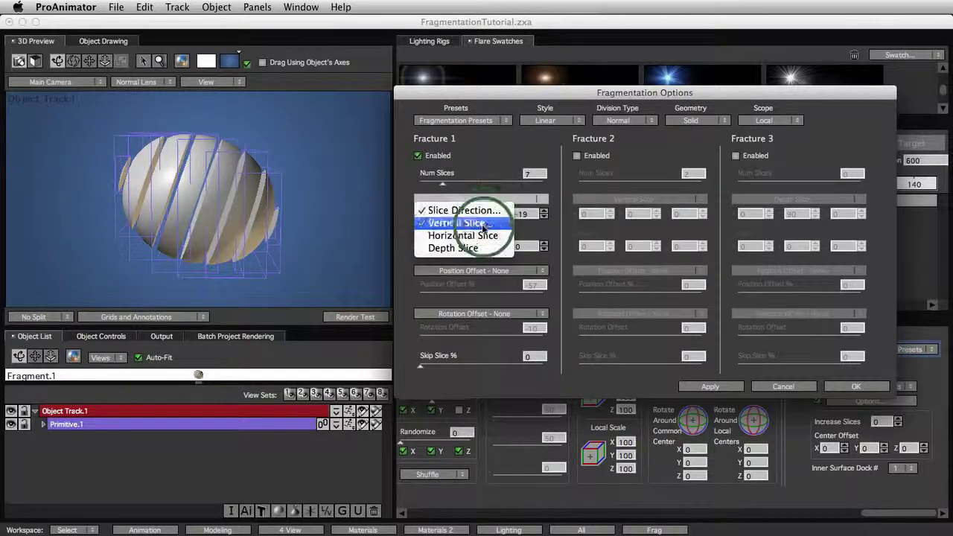
{"action": "left_click", "coordinate": [480, 223]}
{"action": "left_click", "coordinate": [687, 386]}
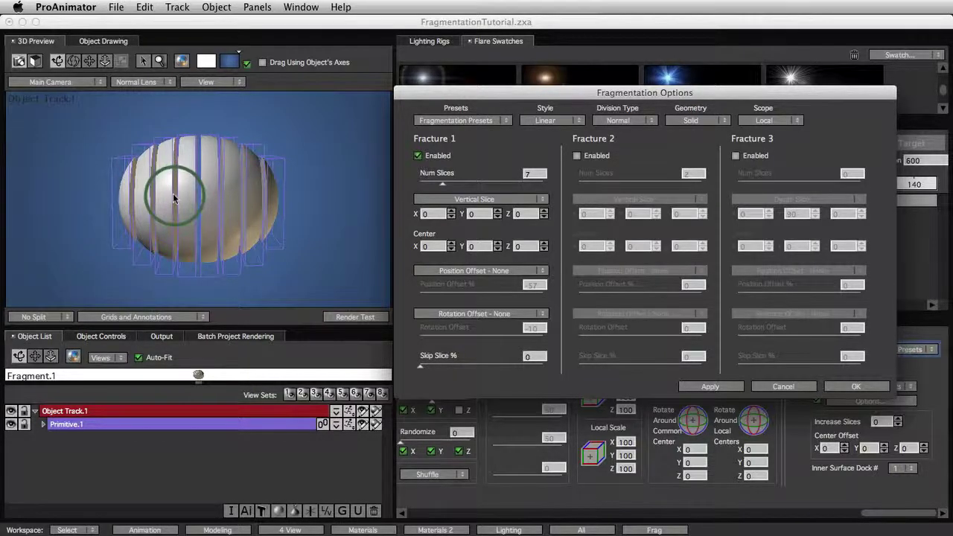
Step: Apply a Random position offset with a range of -57 to 63 to Fracture 1 and inspect the slice widths
{"action": "left_click", "coordinate": [490, 271]}
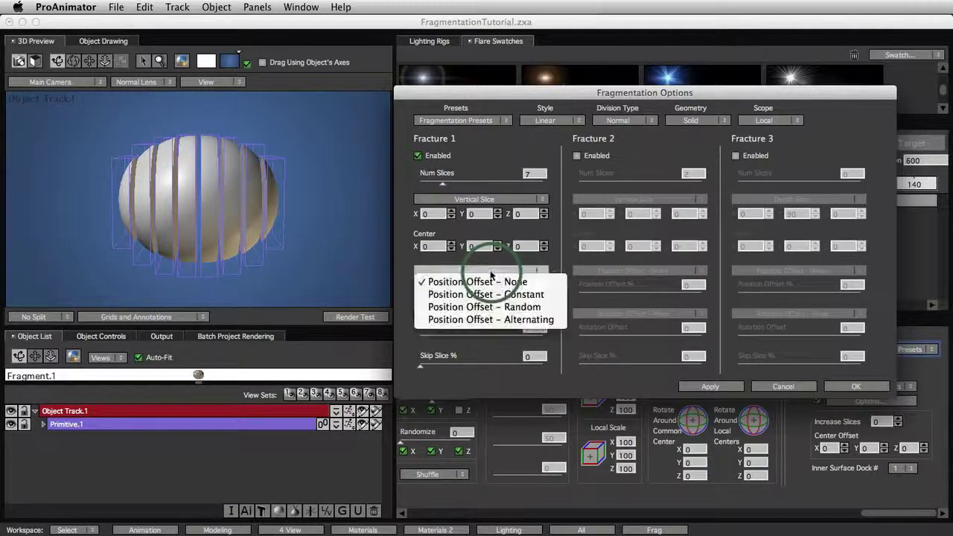
{"action": "left_click", "coordinate": [509, 307]}
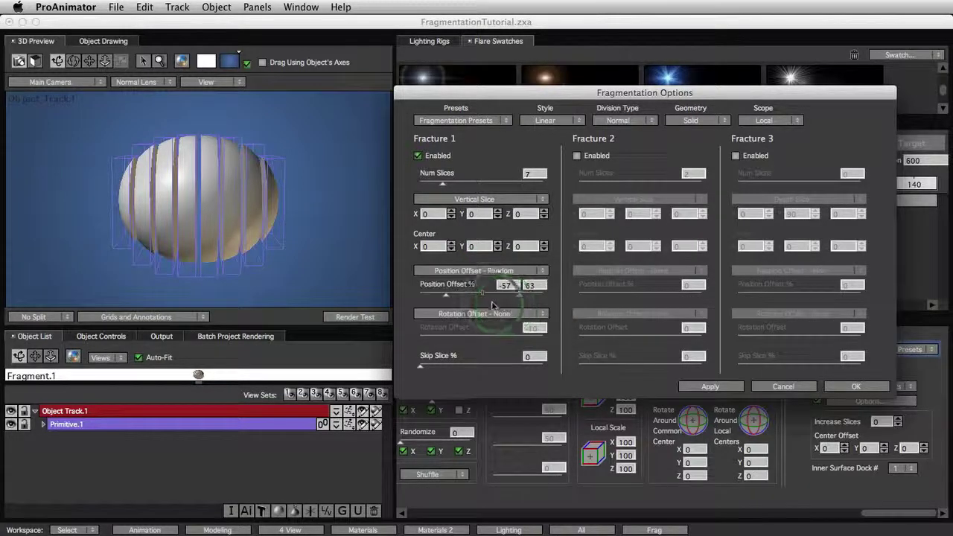
{"action": "left_click", "coordinate": [733, 387]}
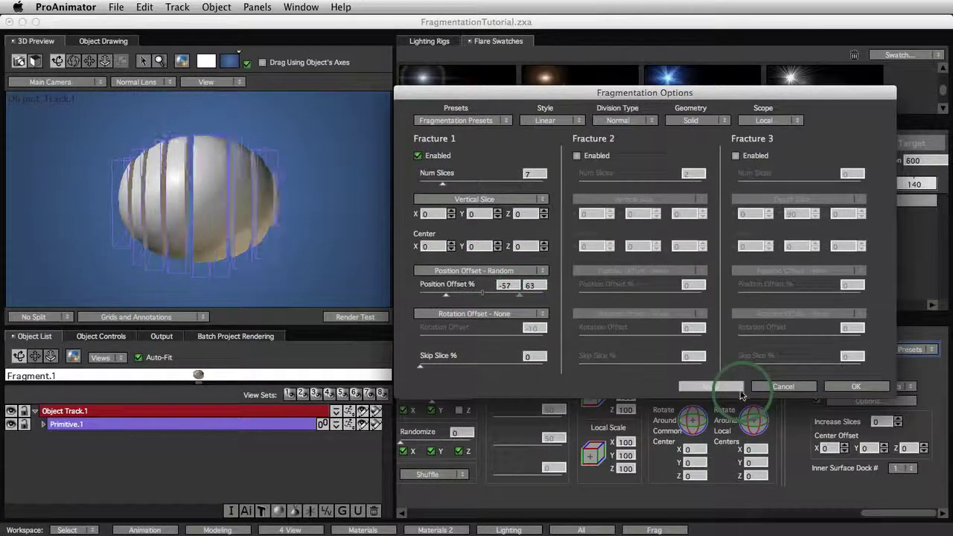
{"action": "left_click", "coordinate": [147, 185]}
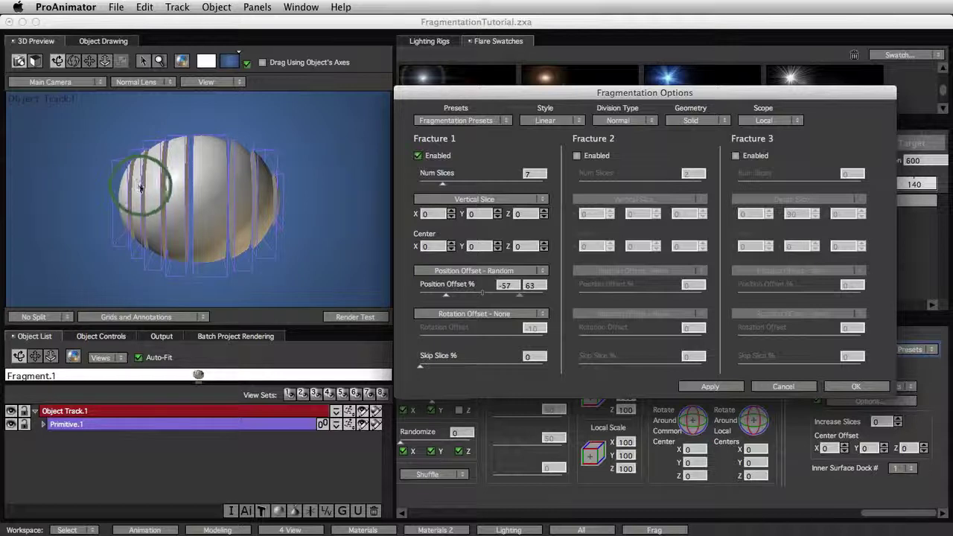
{"action": "left_click_drag", "start_coordinate": [201, 190], "coordinate": [215, 191]}
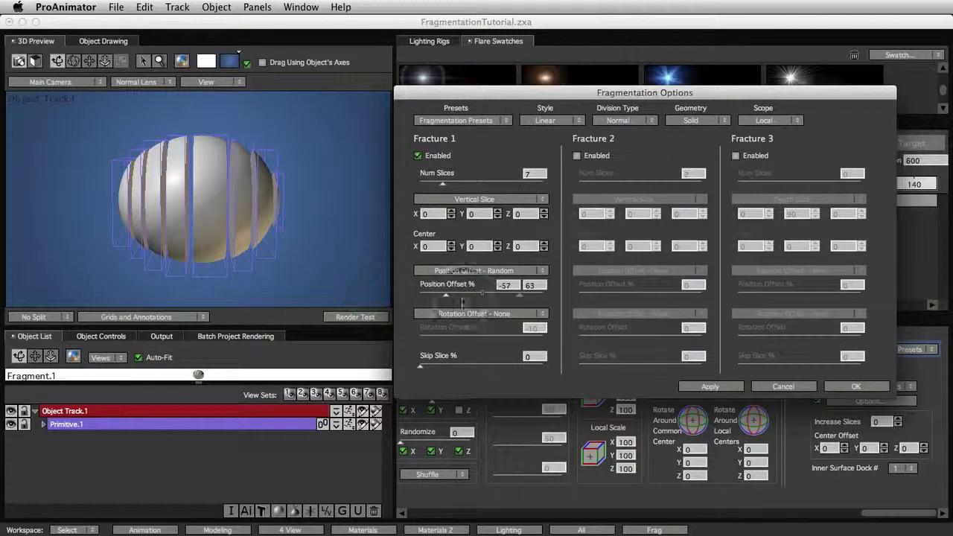
Step: Narrow Fracture 1's random position offset range to -57 through -3, apply it, and shift the whole range upward
{"action": "left_click", "coordinate": [524, 303]}
{"action": "left_click_drag", "start_coordinate": [519, 301], "coordinate": [480, 297]}
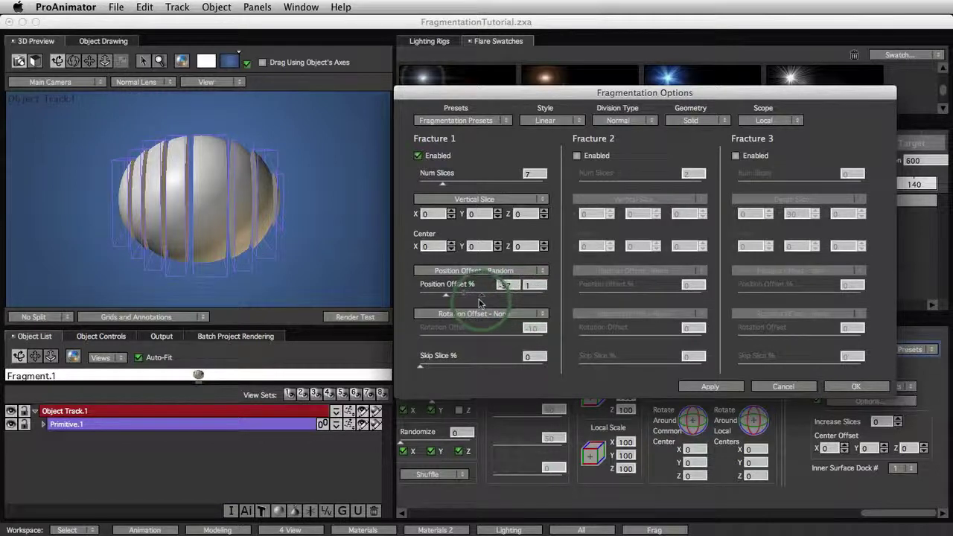
{"action": "left_click", "coordinate": [691, 388]}
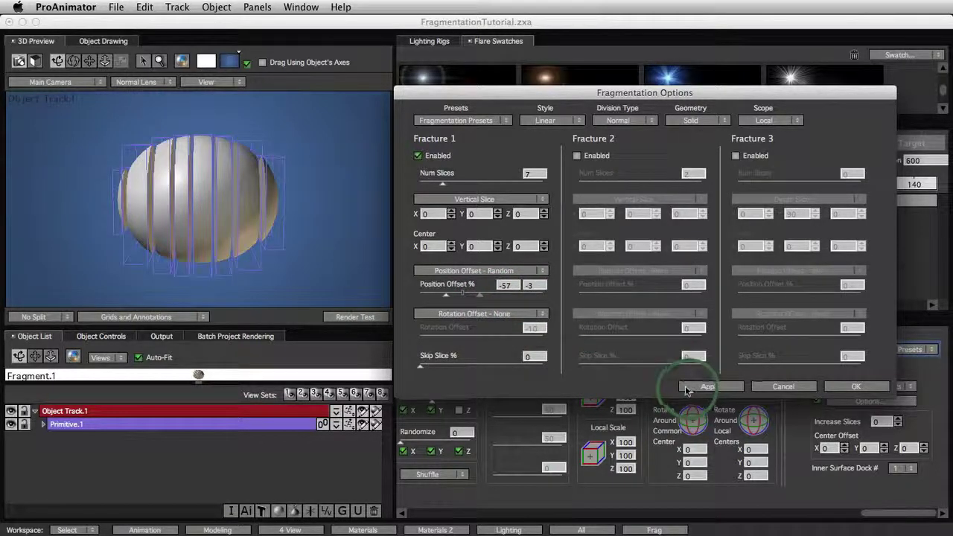
{"action": "left_click", "coordinate": [190, 233]}
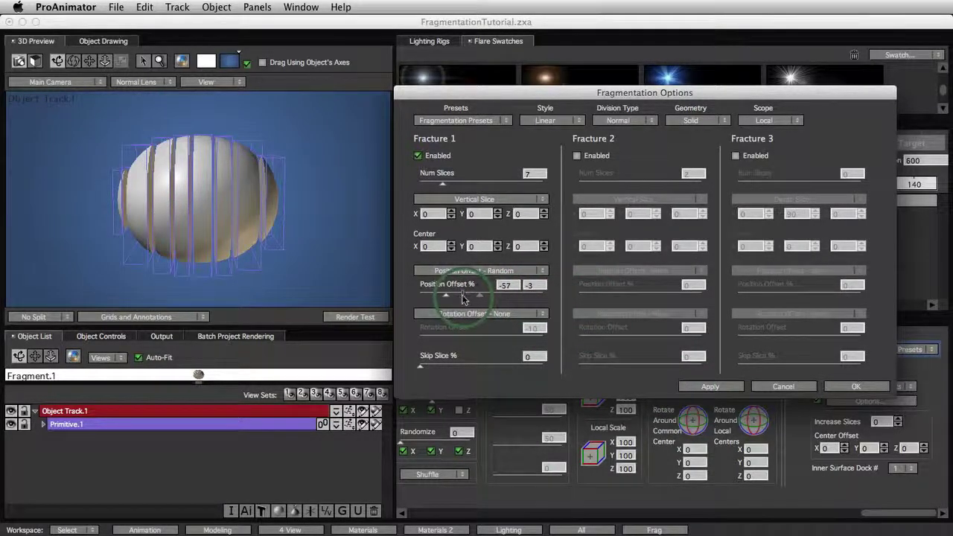
{"action": "left_click_drag", "start_coordinate": [463, 298], "coordinate": [483, 298]}
Step: Set Fracture 1's position offset to None and apply it to space the slices evenly
{"action": "left_click", "coordinate": [490, 271]}
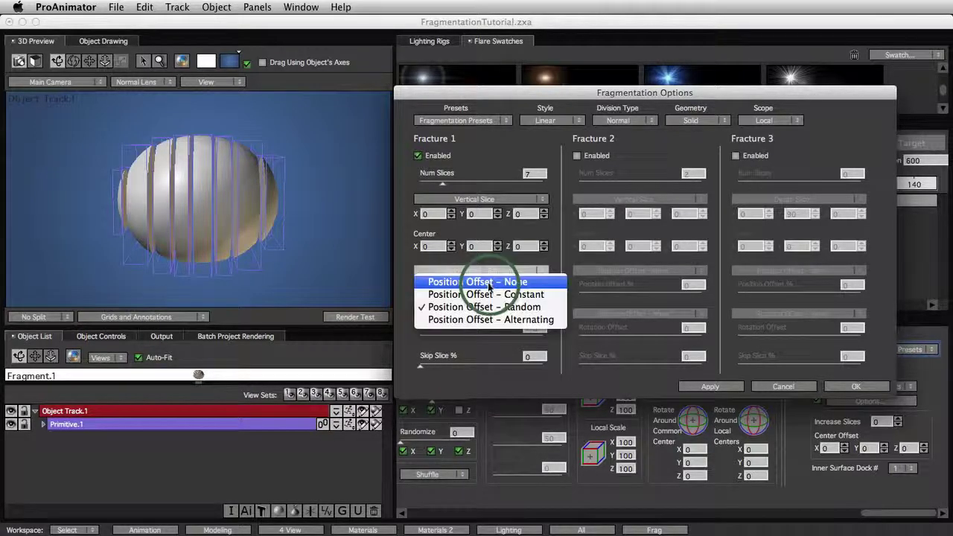
{"action": "left_click", "coordinate": [484, 279]}
{"action": "left_click", "coordinate": [244, 208]}
{"action": "left_click", "coordinate": [711, 387]}
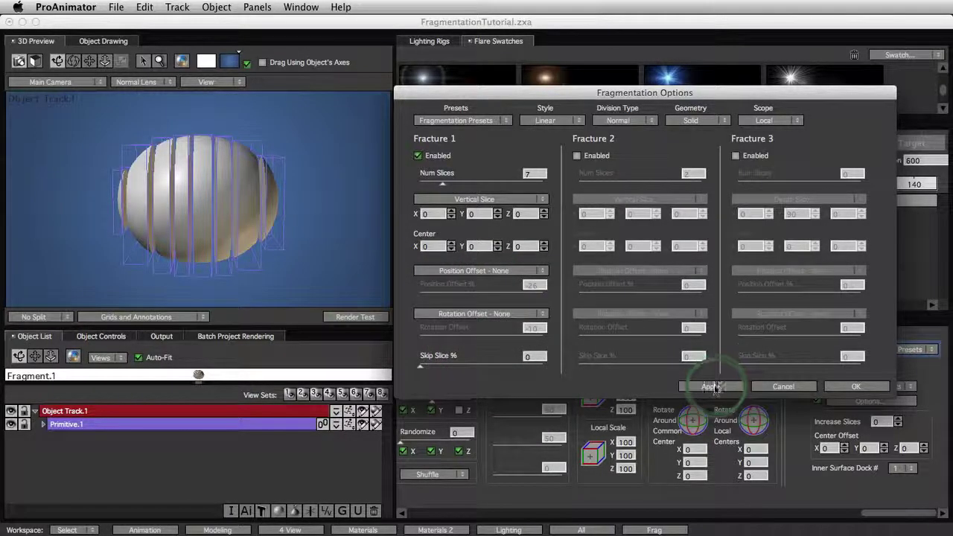
{"action": "left_click", "coordinate": [110, 222]}
{"action": "left_click", "coordinate": [235, 216]}
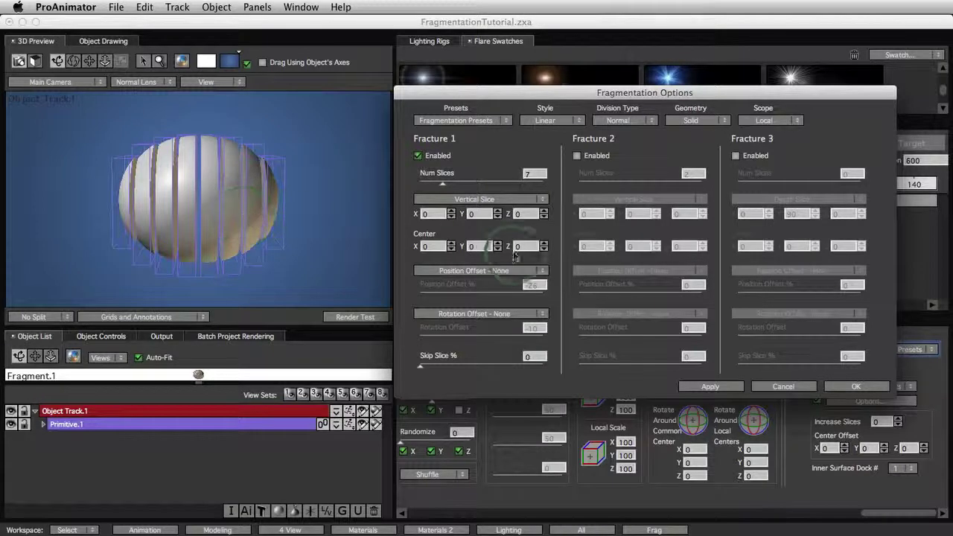
Step: Set Fracture 1's position offset to Alternating with values of -68 and 63, and apply it
{"action": "left_click", "coordinate": [502, 271]}
{"action": "left_click", "coordinate": [492, 320]}
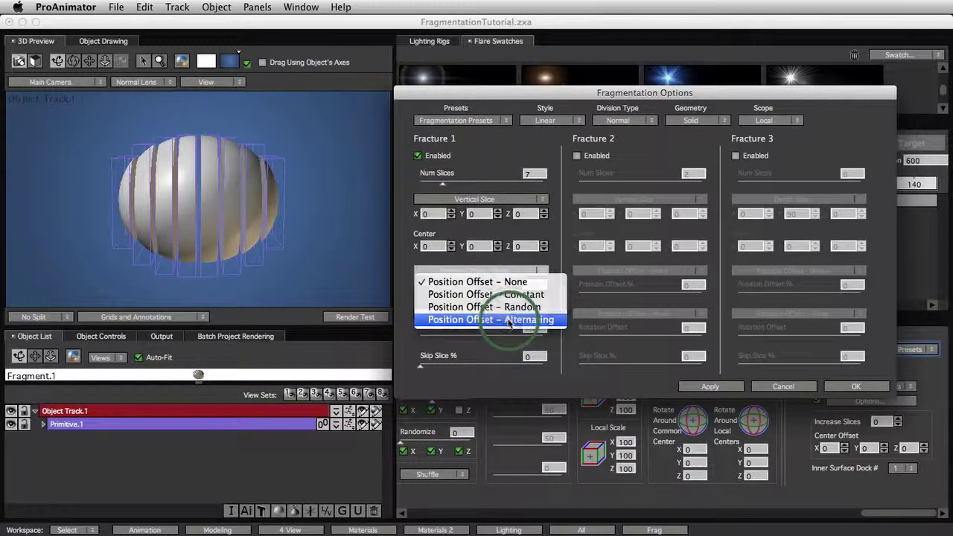
{"action": "left_click", "coordinate": [468, 297]}
{"action": "left_click_drag", "start_coordinate": [468, 300], "coordinate": [441, 300]}
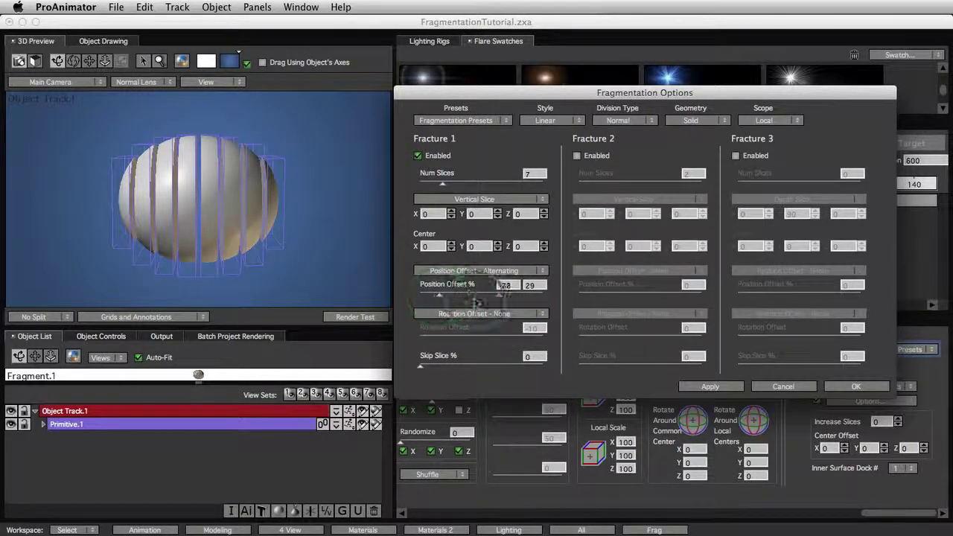
{"action": "mouse_move", "coordinate": [502, 301]}
{"action": "left_mouse_down"}
{"action": "mouse_move", "coordinate": [528, 302]}
{"action": "mouse_move", "coordinate": [689, 385]}
{"action": "mouse_move", "coordinate": [701, 381]}
{"action": "mouse_move", "coordinate": [572, 339]}
{"action": "mouse_move", "coordinate": [509, 287]}
{"action": "mouse_move", "coordinate": [531, 299]}
{"action": "mouse_move", "coordinate": [513, 300]}
{"action": "mouse_move", "coordinate": [528, 294]}
{"action": "mouse_move", "coordinate": [520, 295]}
{"action": "left_mouse_up"}
{"action": "left_click", "coordinate": [700, 388]}
{"action": "left_click", "coordinate": [712, 388]}
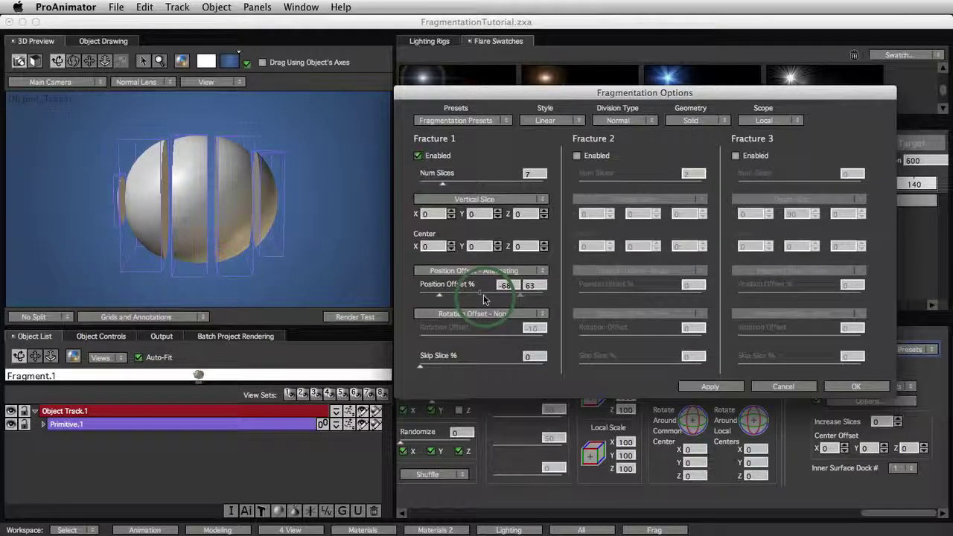
Step: Increase Fracture 1's Num Slices to 11 and apply the change to the alternating slices
{"action": "left_click_drag", "start_coordinate": [444, 192], "coordinate": [454, 186]}
{"action": "left_click", "coordinate": [709, 386]}
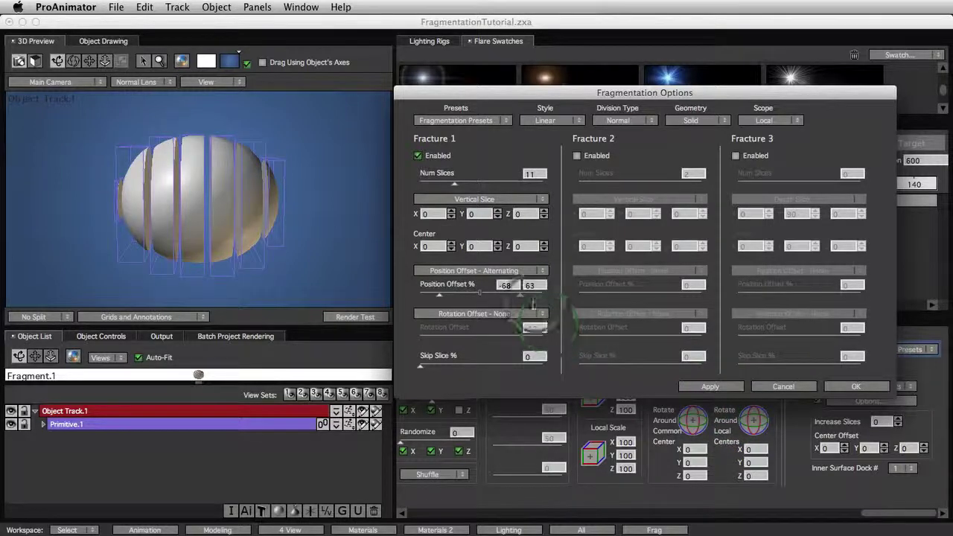
Step: Set the second alternating position offset value of Fracture 1 to -8 and apply it
{"action": "left_click_drag", "start_coordinate": [519, 301], "coordinate": [477, 296]}
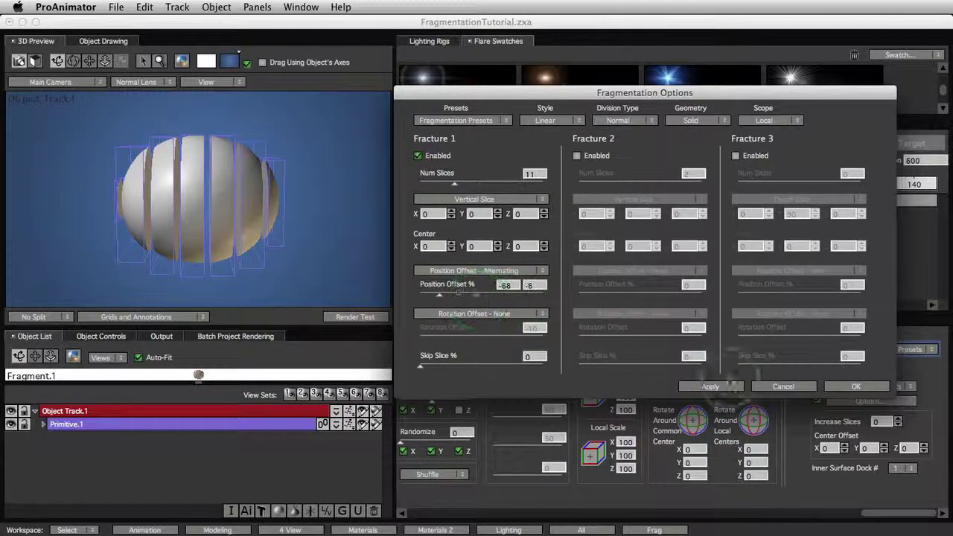
{"action": "left_click", "coordinate": [711, 388]}
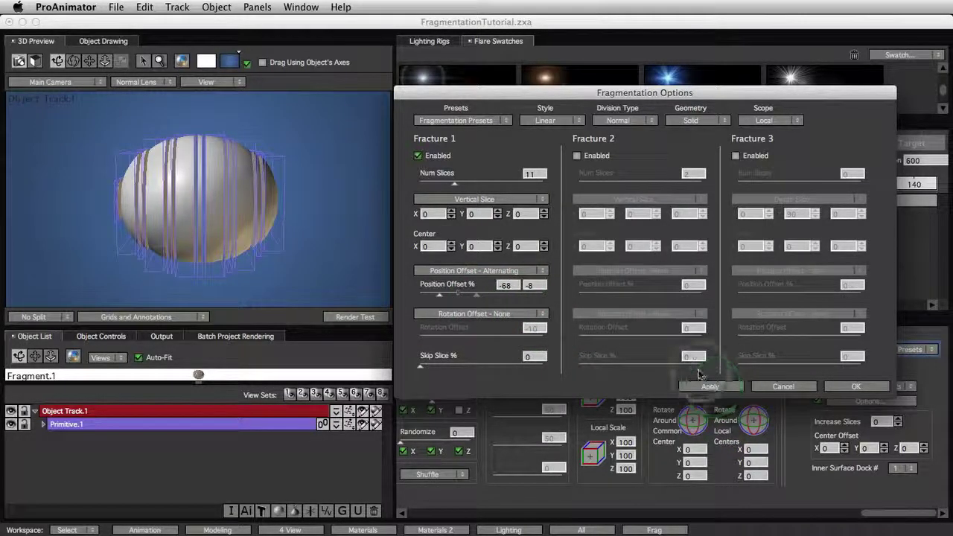
{"action": "left_click", "coordinate": [501, 300]}
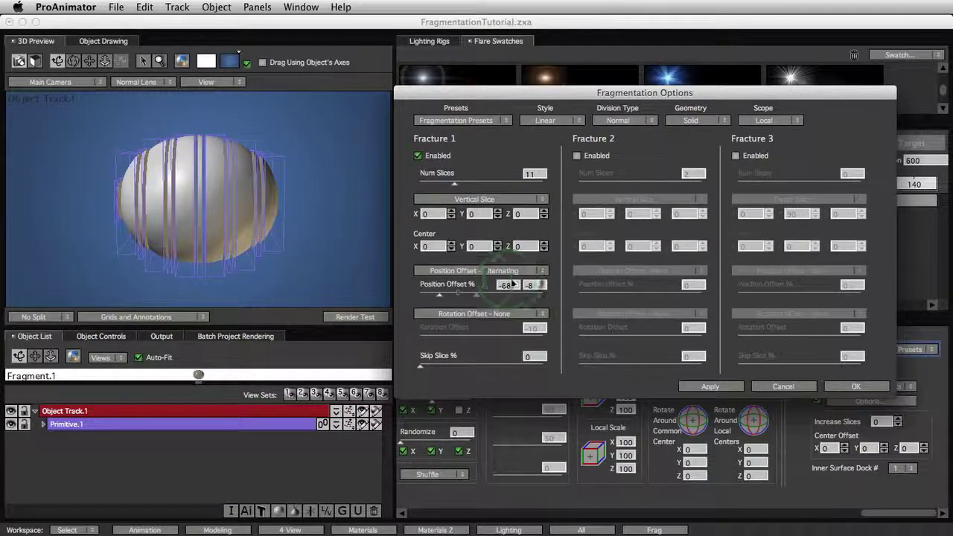
Step: Set Fracture 1's position offset to None and apply it to the 11 slices
{"action": "left_click", "coordinate": [473, 272]}
{"action": "left_click", "coordinate": [480, 278]}
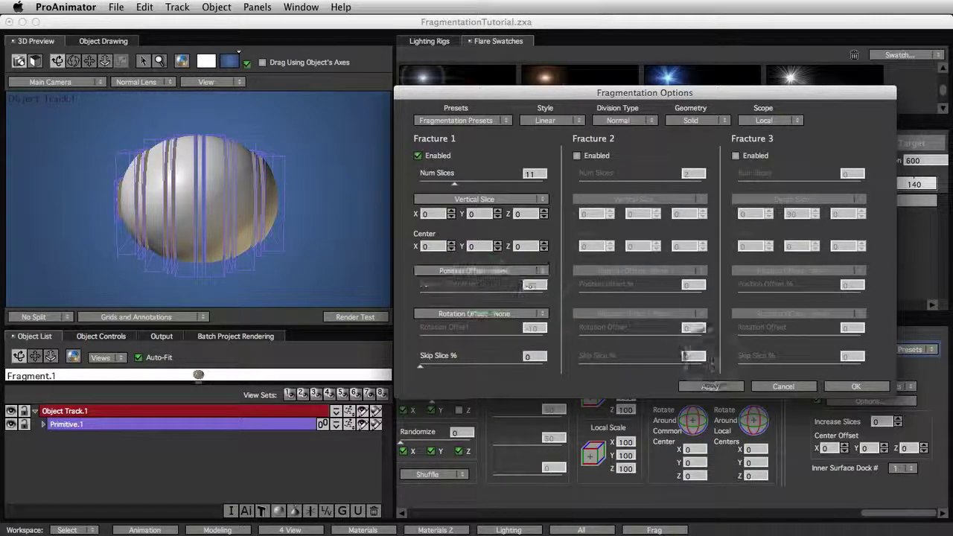
{"action": "left_click", "coordinate": [709, 388]}
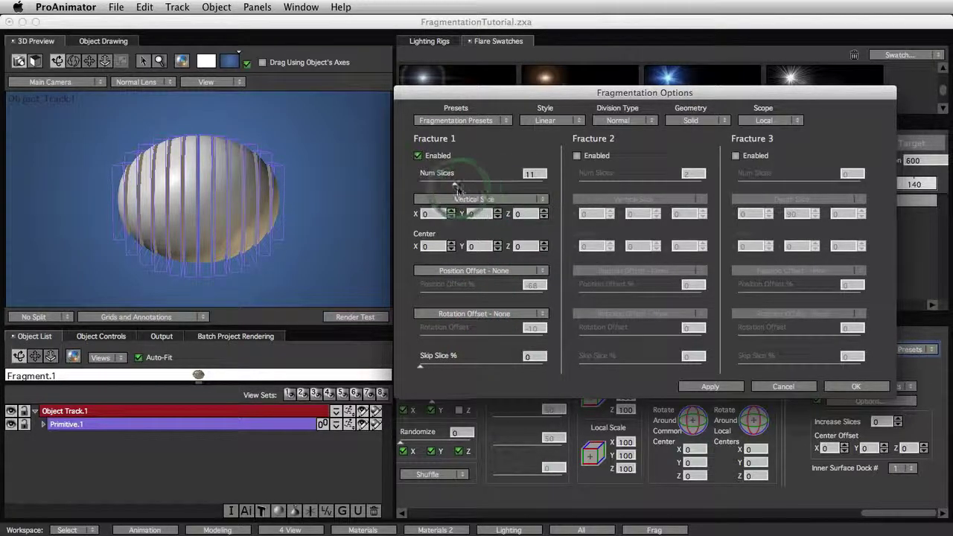
Step: Reduce Fracture 1's Num Slices to 7 and further to 5, applying each value to the sphere
{"action": "left_click_drag", "start_coordinate": [457, 190], "coordinate": [441, 191]}
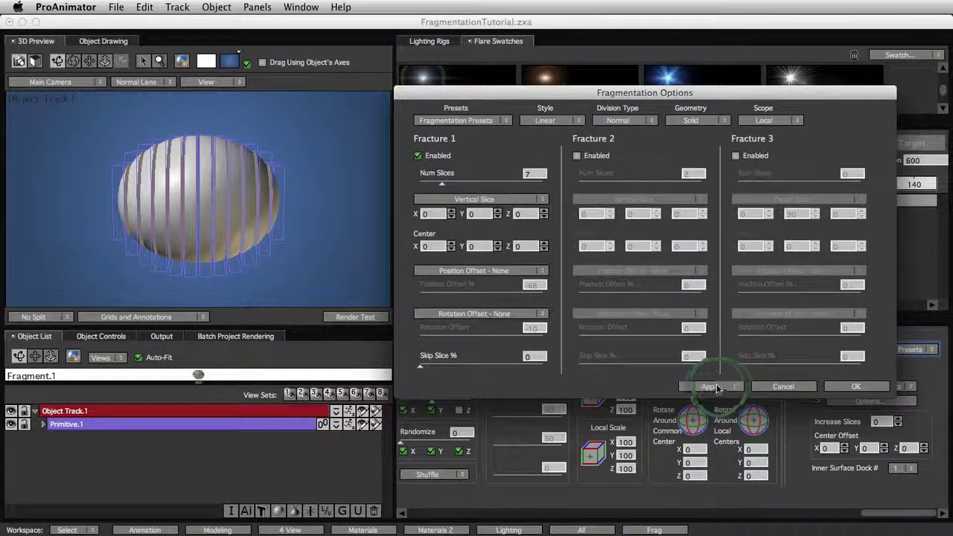
{"action": "left_click", "coordinate": [685, 384]}
{"action": "left_click_drag", "start_coordinate": [147, 180], "coordinate": [213, 187]}
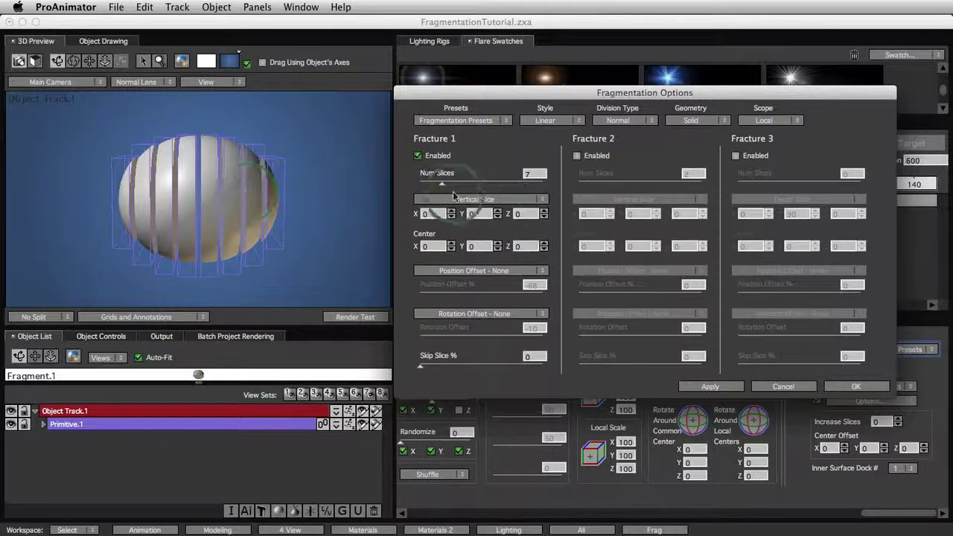
{"action": "left_click_drag", "start_coordinate": [438, 191], "coordinate": [435, 192]}
{"action": "left_click", "coordinate": [687, 384]}
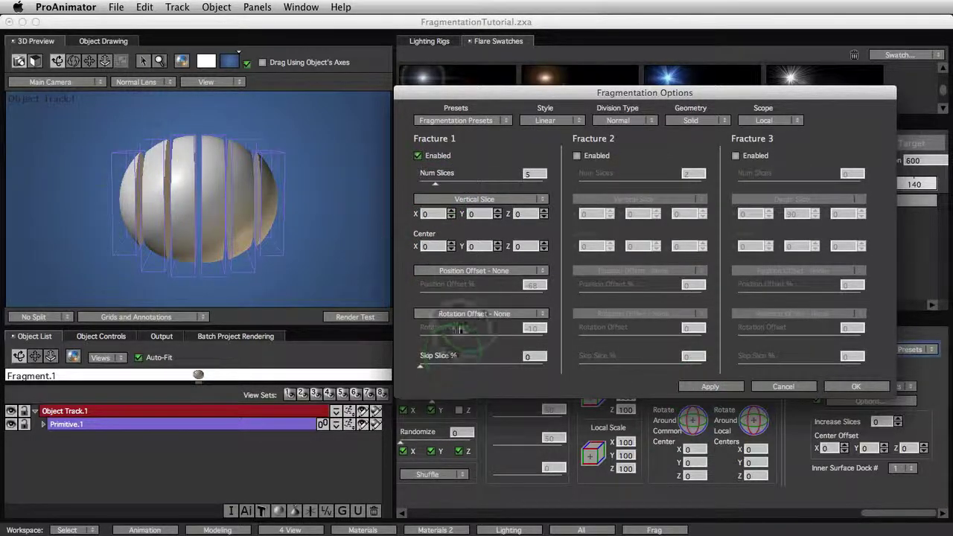
Step: Set Fracture 1's rotation offset to Random with a range of -10 to 26, and apply it
{"action": "left_click", "coordinate": [473, 314]}
{"action": "left_click", "coordinate": [484, 351]}
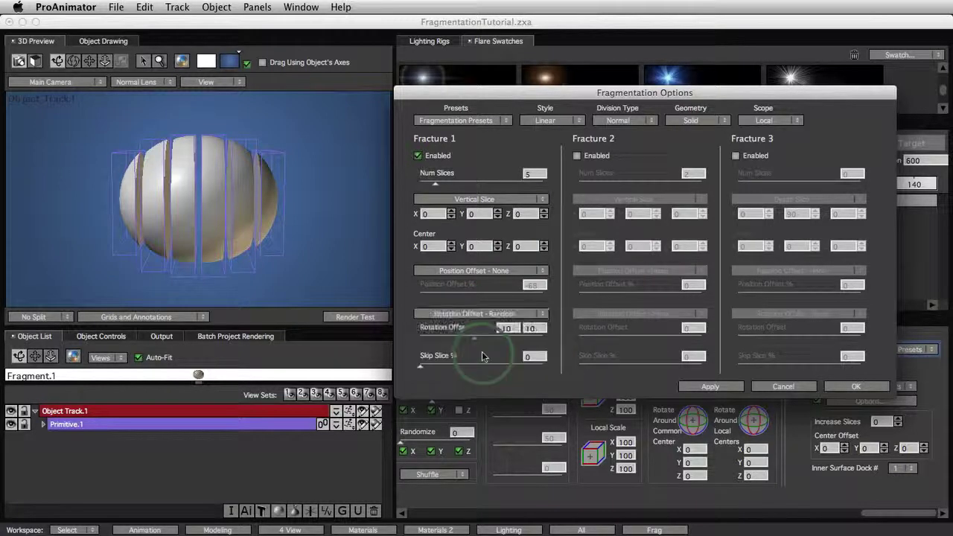
{"action": "left_click_drag", "start_coordinate": [488, 345], "coordinate": [499, 340]}
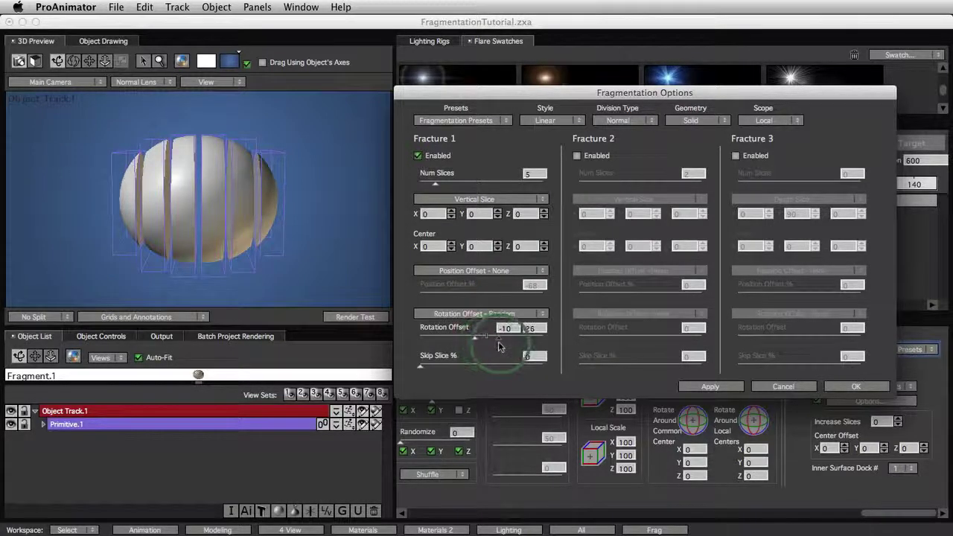
{"action": "left_click", "coordinate": [693, 386]}
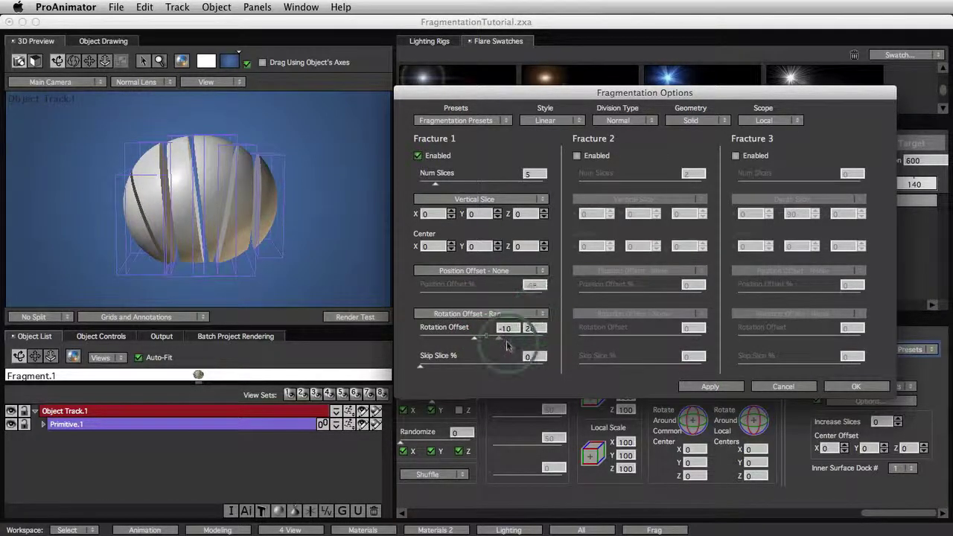
Step: Try random rotation offset ranges of -10 to 4, -10 to 39 and -54 to 39 on Fracture 1, applying each
{"action": "left_click_drag", "start_coordinate": [500, 341], "coordinate": [487, 346]}
{"action": "left_click", "coordinate": [684, 386]}
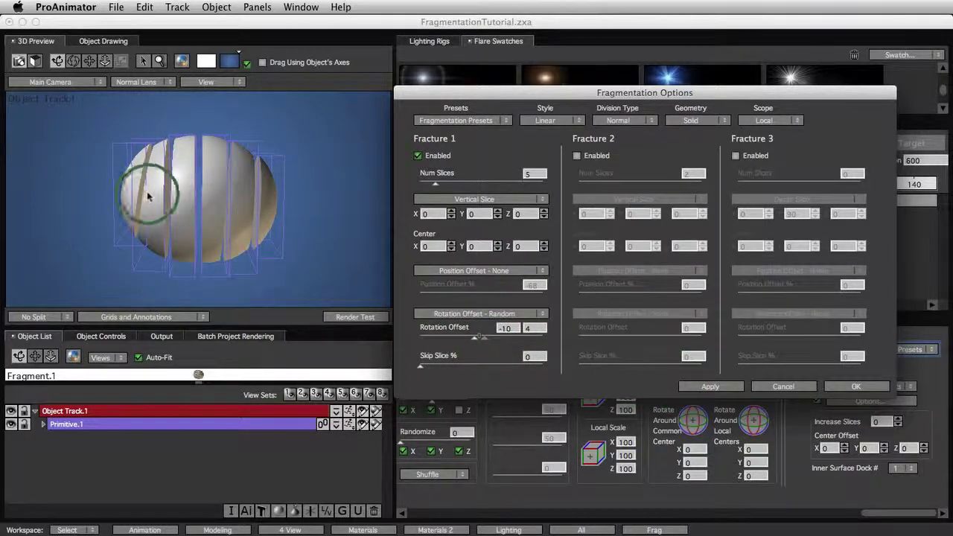
{"action": "left_click_drag", "start_coordinate": [488, 343], "coordinate": [510, 340]}
{"action": "left_click", "coordinate": [684, 388]}
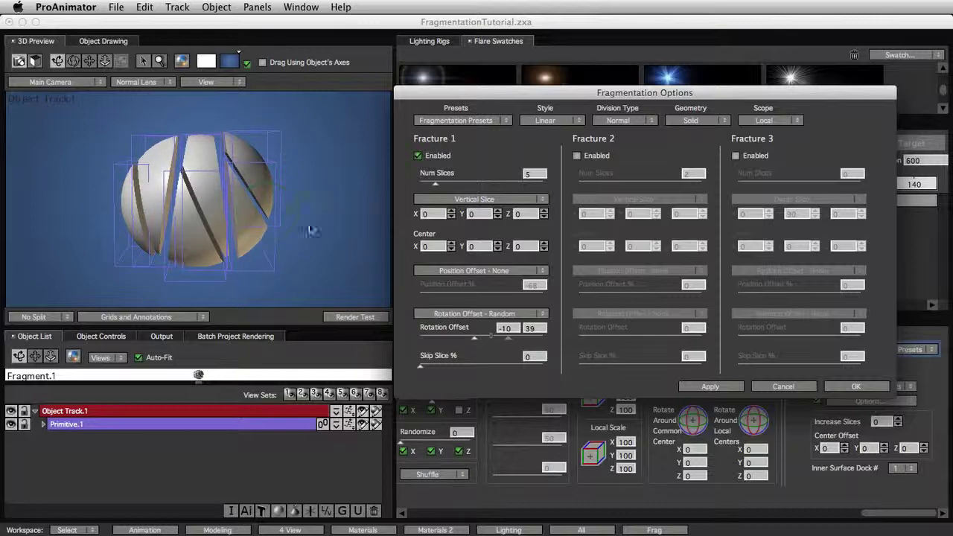
{"action": "left_click_drag", "start_coordinate": [475, 336], "coordinate": [443, 337]}
{"action": "left_click", "coordinate": [712, 387]}
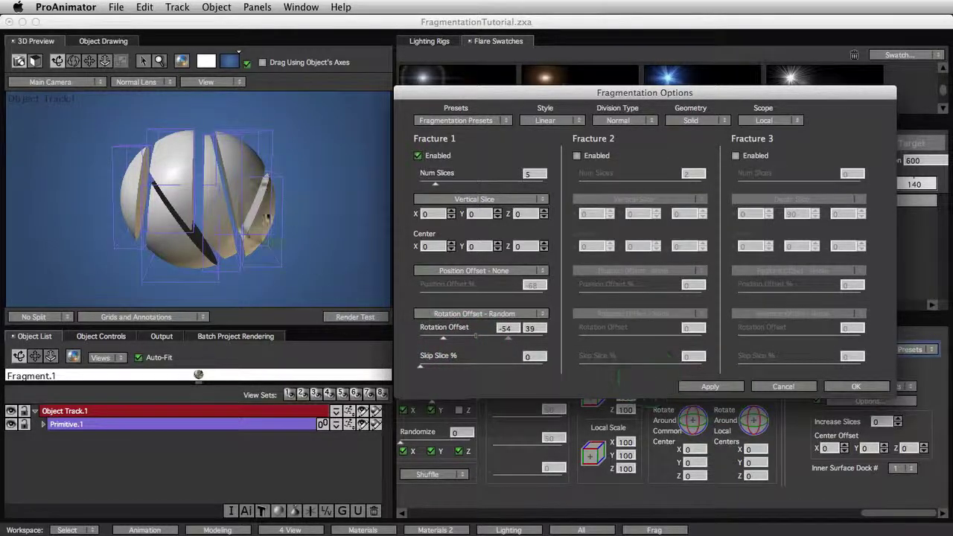
Step: Narrow Fracture 1's random rotation offset range to -13 through 0 and apply it
{"action": "left_click", "coordinate": [430, 316]}
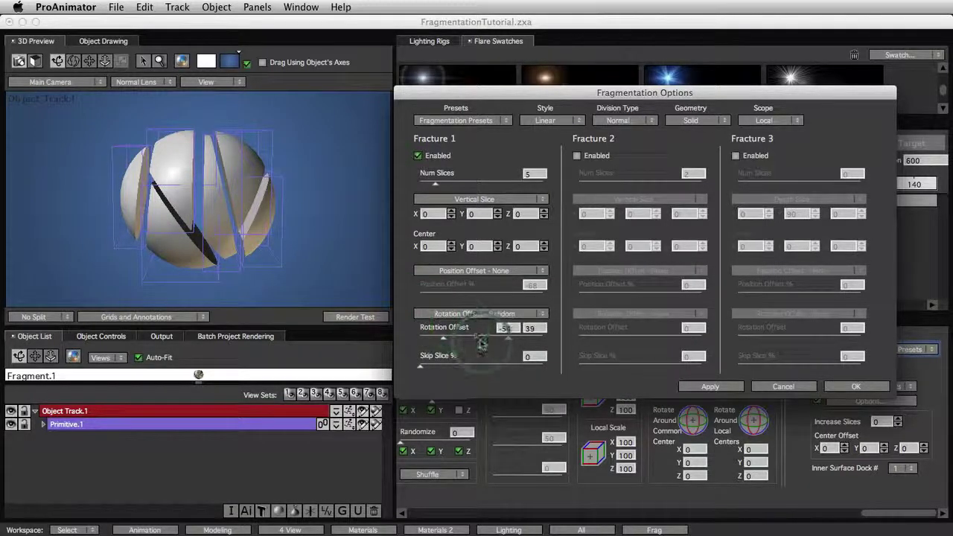
{"action": "left_click", "coordinate": [509, 342]}
{"action": "left_click_drag", "start_coordinate": [506, 344], "coordinate": [477, 342]}
{"action": "left_click", "coordinate": [697, 387]}
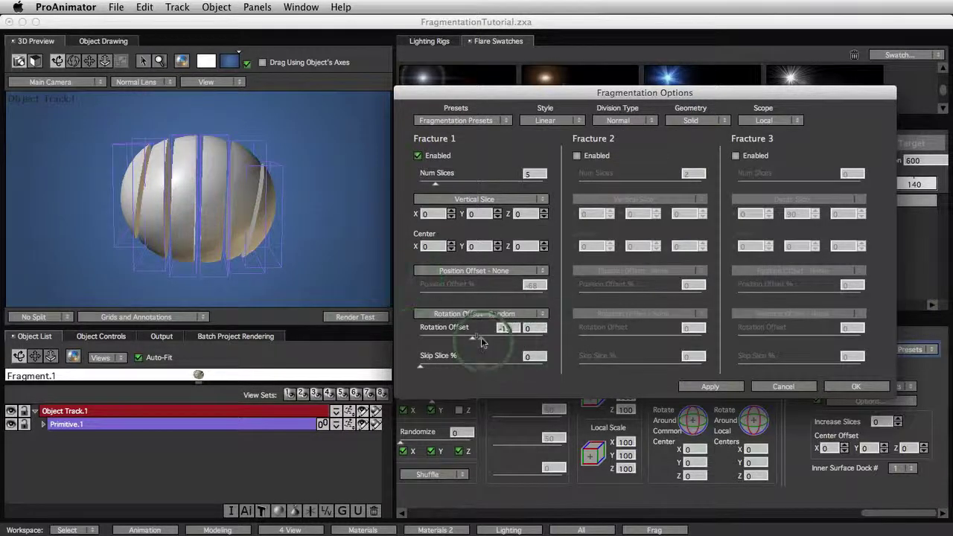
Step: Set Fracture 1's rotation offset to None and apply it to straighten the slices
{"action": "left_click", "coordinate": [488, 314]}
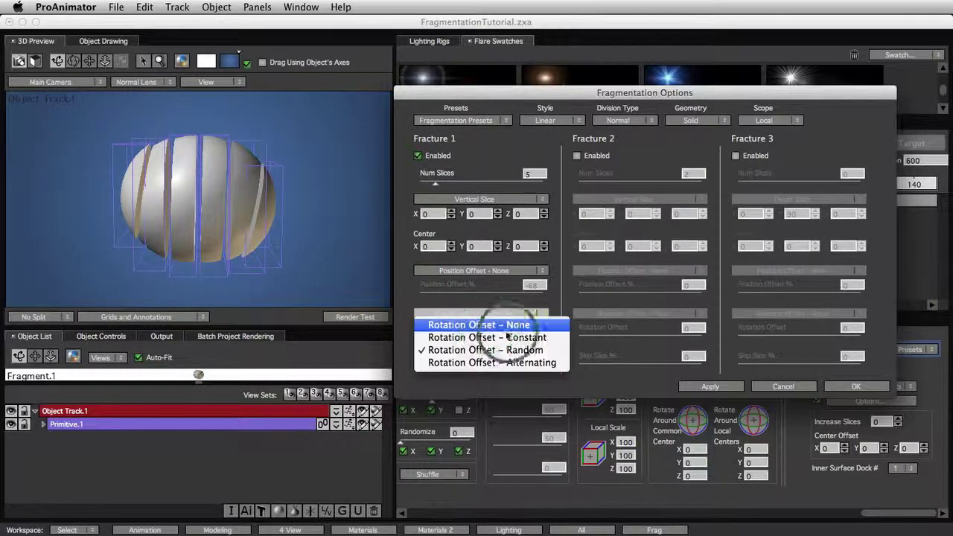
{"action": "left_click", "coordinate": [462, 322]}
{"action": "left_click", "coordinate": [712, 386]}
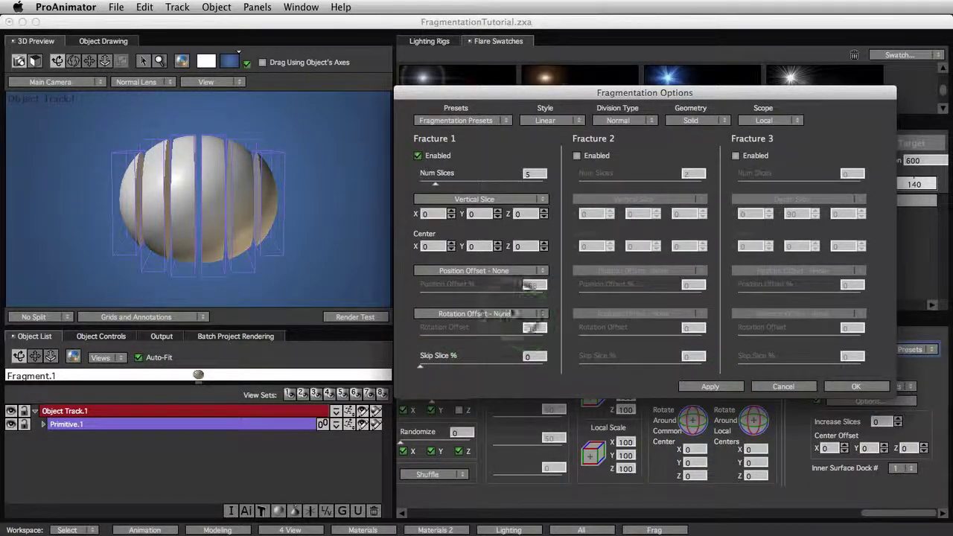
Step: Set Fracture 1's Num Slices to 8 and its Skip Slice percentage to 11, applying each change
{"action": "left_click_drag", "start_coordinate": [435, 183], "coordinate": [445, 183]}
{"action": "left_click", "coordinate": [712, 388]}
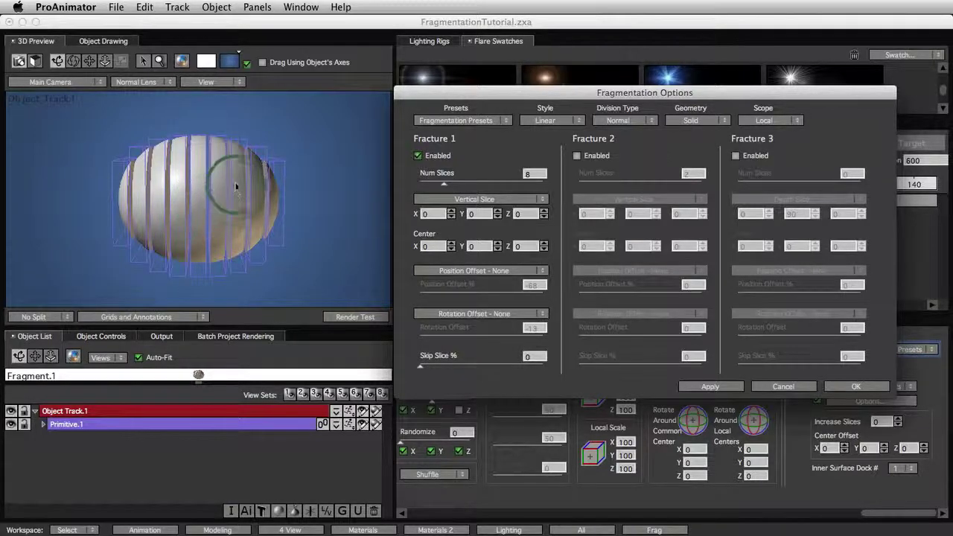
{"action": "left_click_drag", "start_coordinate": [423, 368], "coordinate": [434, 368]}
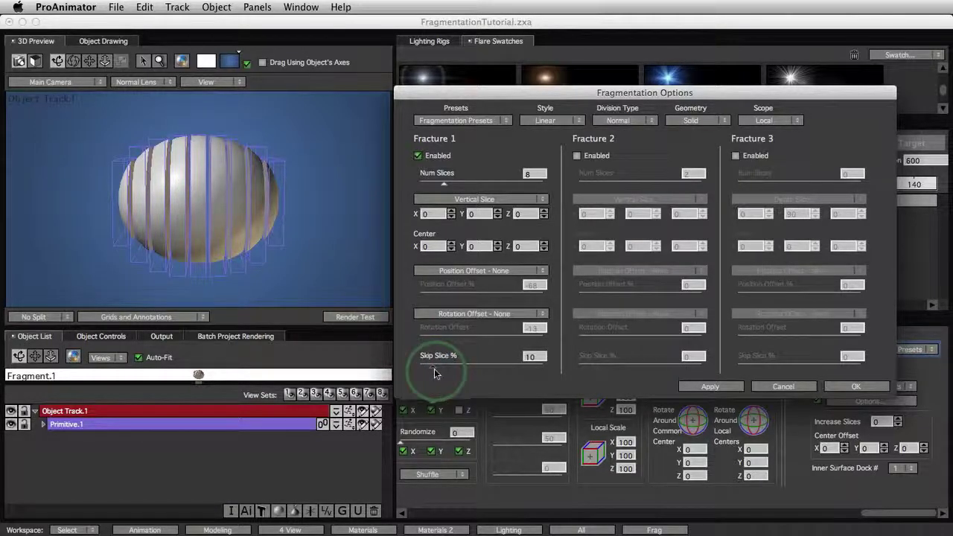
{"action": "left_click", "coordinate": [687, 386]}
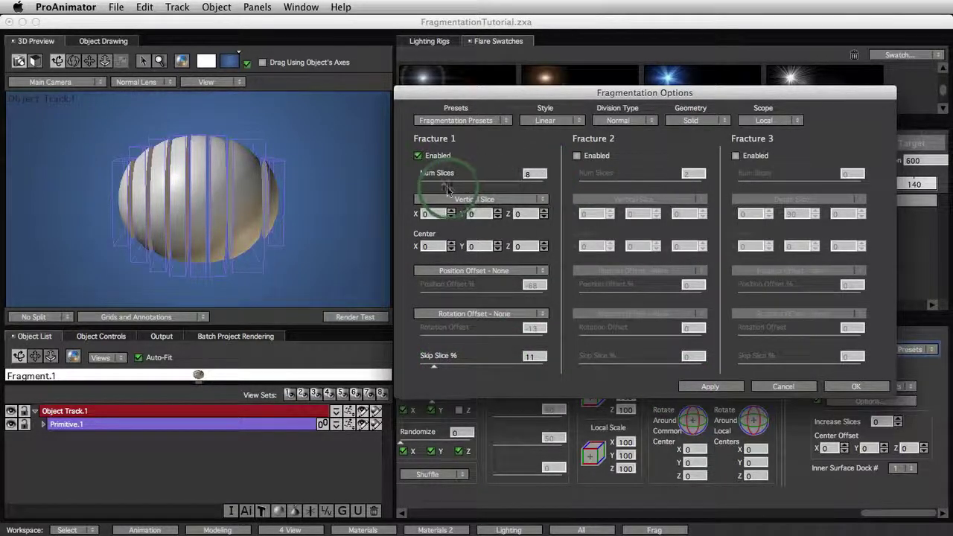
Step: Increase Fracture 1's Num Slices to 12 and its Skip Slice percentage to 43, applying each change
{"action": "left_click_drag", "start_coordinate": [445, 186], "coordinate": [457, 184]}
{"action": "left_click", "coordinate": [696, 388]}
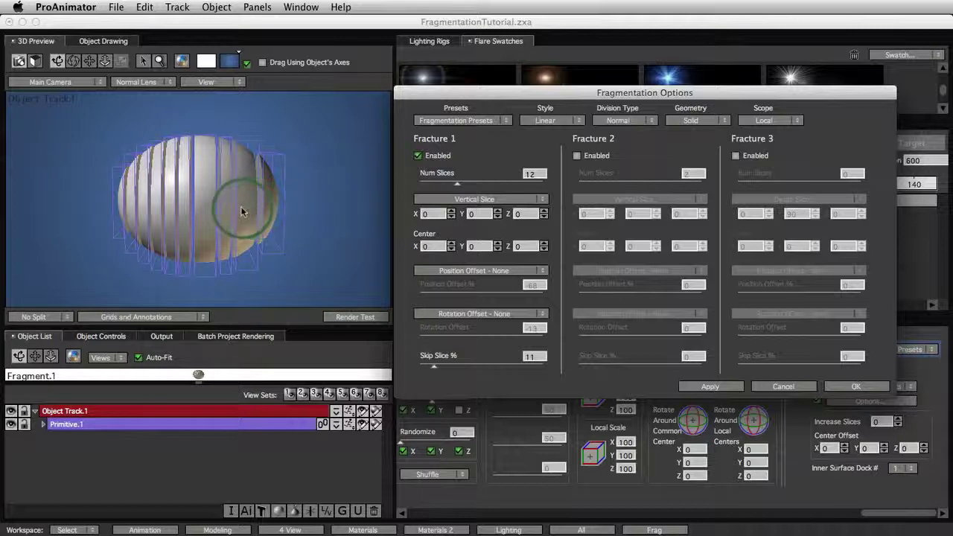
{"action": "left_click", "coordinate": [438, 371]}
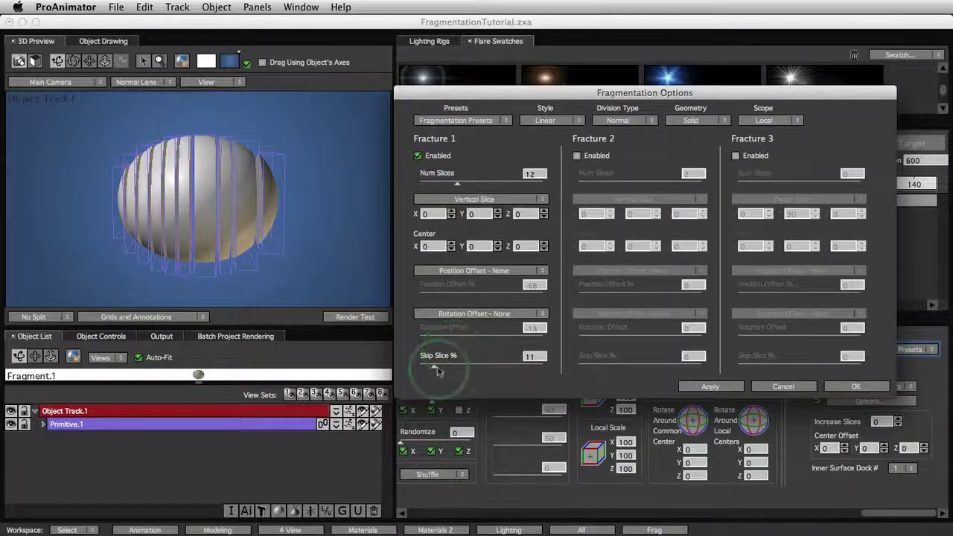
{"action": "left_click_drag", "start_coordinate": [477, 372], "coordinate": [474, 370]}
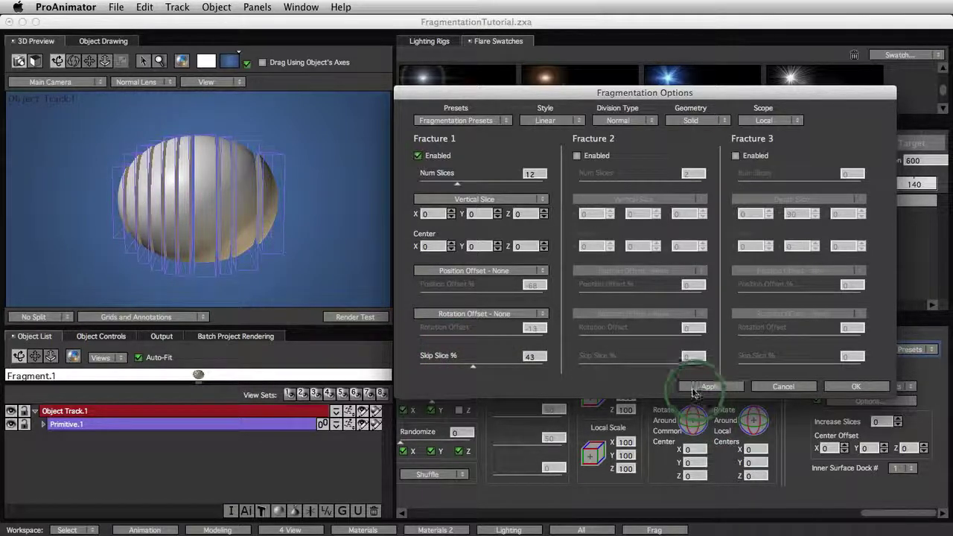
{"action": "left_click", "coordinate": [695, 388]}
{"action": "left_click", "coordinate": [469, 363]}
{"action": "left_click", "coordinate": [202, 214]}
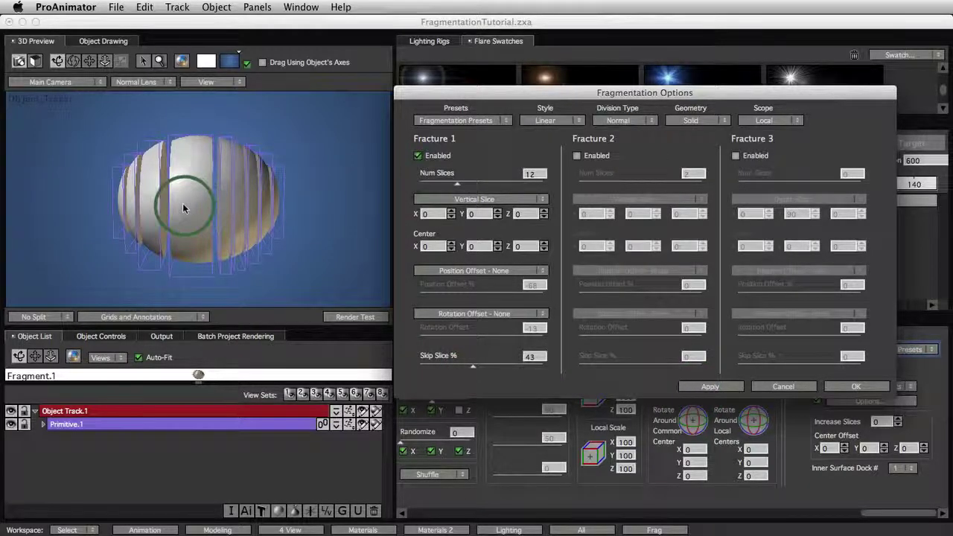
Step: Try a higher Skip Slice percentage on Fracture 1, and bring it back down to 57, applying both values
{"action": "left_click_drag", "start_coordinate": [473, 368], "coordinate": [504, 373]}
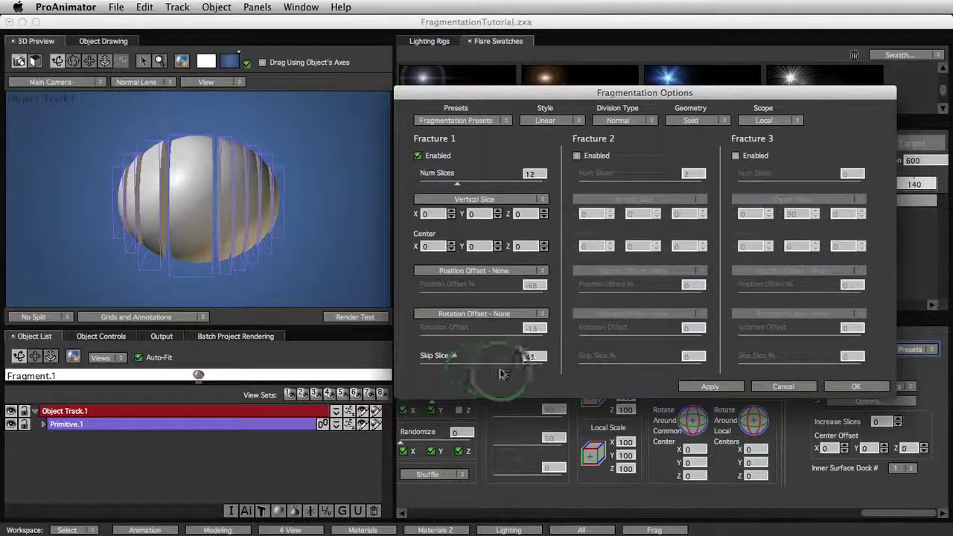
{"action": "left_click", "coordinate": [692, 387]}
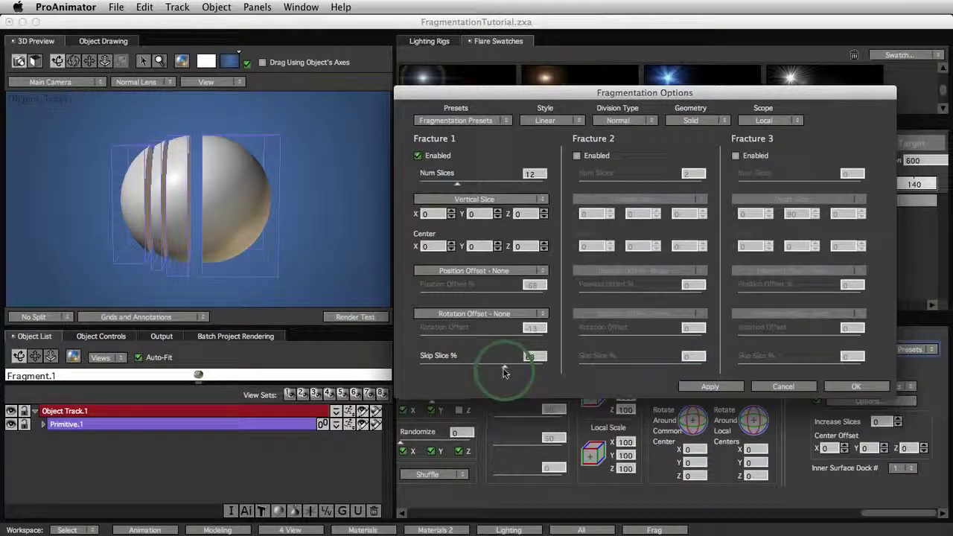
{"action": "left_click_drag", "start_coordinate": [504, 372], "coordinate": [491, 372]}
{"action": "left_click", "coordinate": [700, 388]}
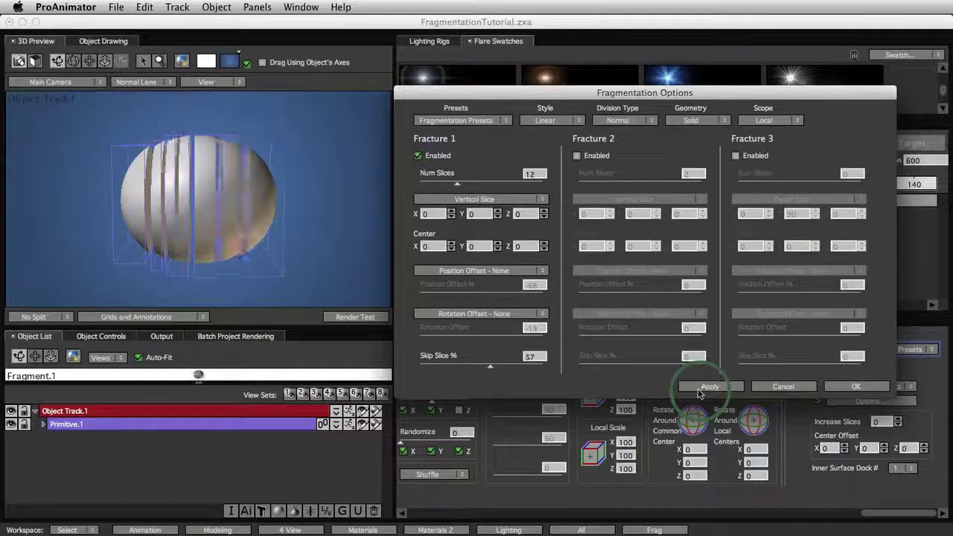
Step: Enable Fracture 2 and apply it as a Horizontal Slice with 10 slices
{"action": "left_click", "coordinate": [585, 159]}
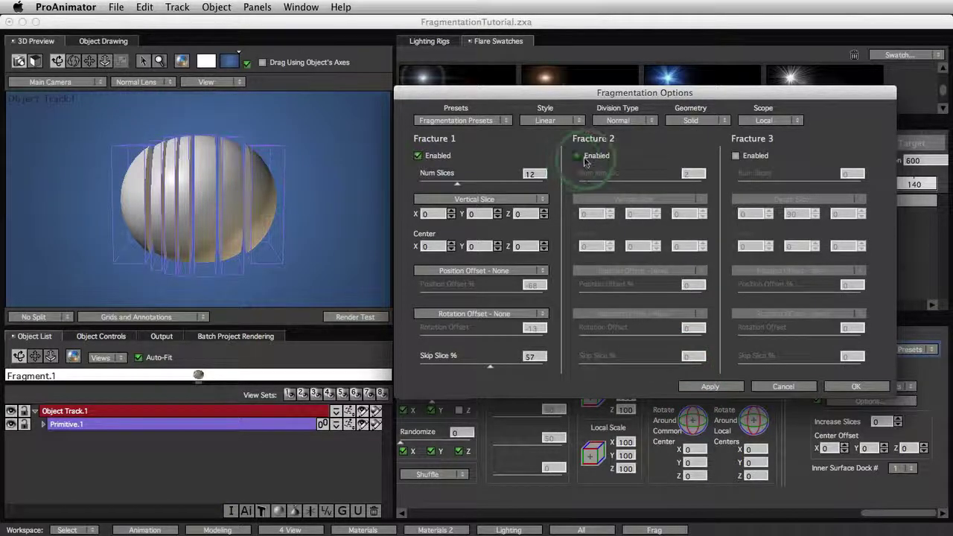
{"action": "left_click", "coordinate": [723, 389]}
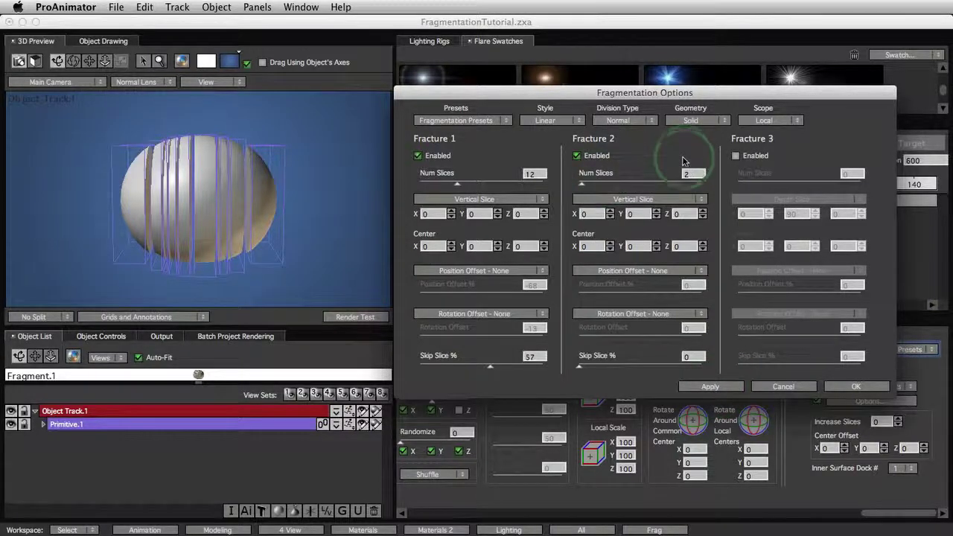
{"action": "left_click", "coordinate": [636, 201]}
{"action": "left_click", "coordinate": [637, 236]}
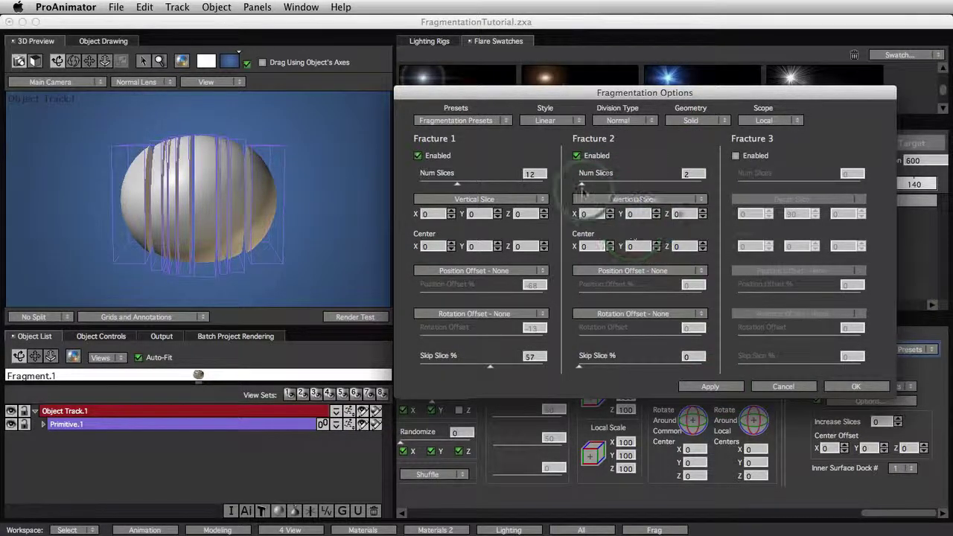
{"action": "left_click", "coordinate": [710, 387]}
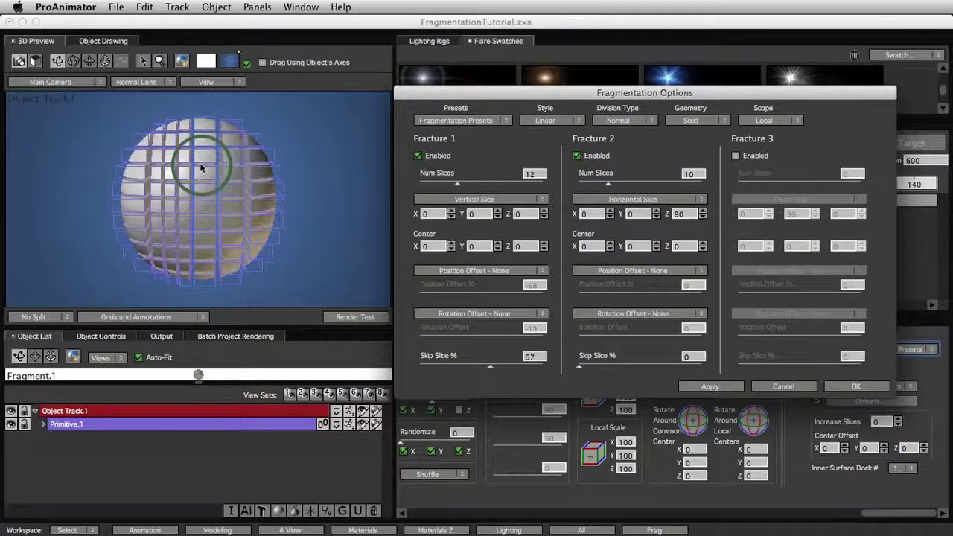
Step: Disable Fracture 2 and enable it again, applying each change to compare the slicing
{"action": "left_click", "coordinate": [577, 156]}
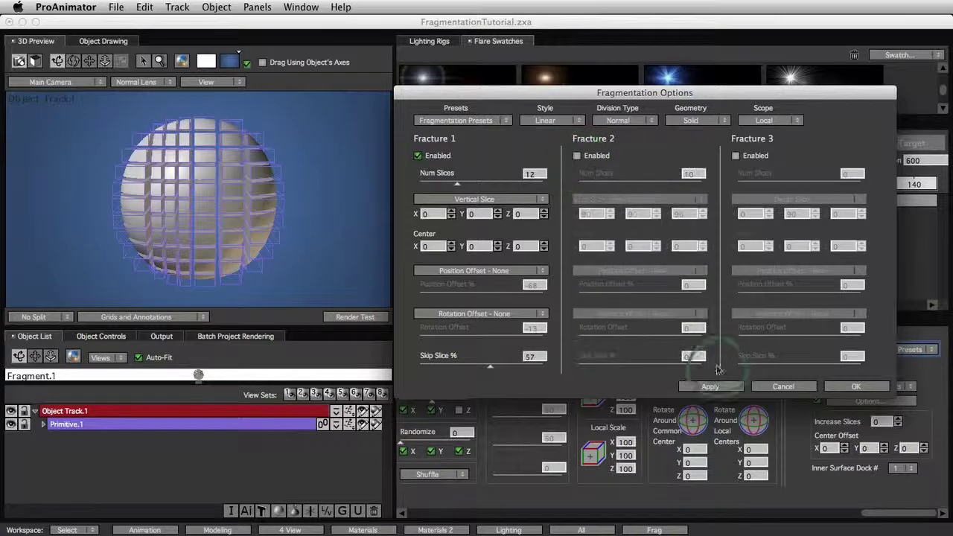
{"action": "left_click", "coordinate": [693, 386]}
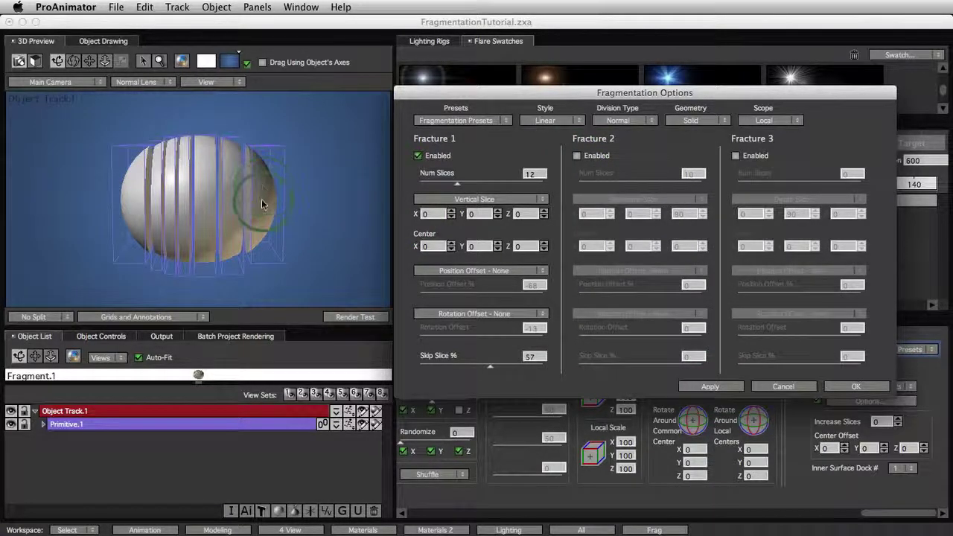
{"action": "left_click", "coordinate": [576, 155]}
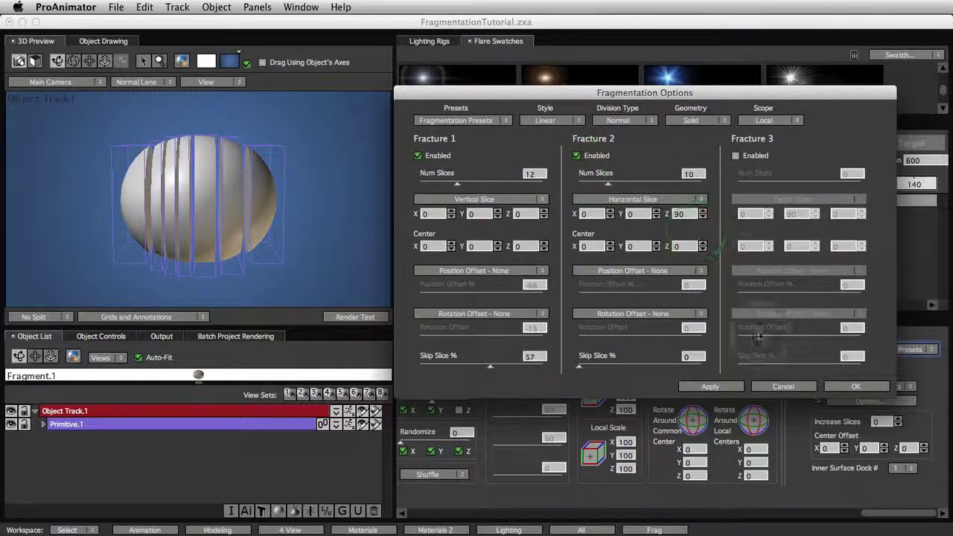
{"action": "left_click", "coordinate": [717, 388]}
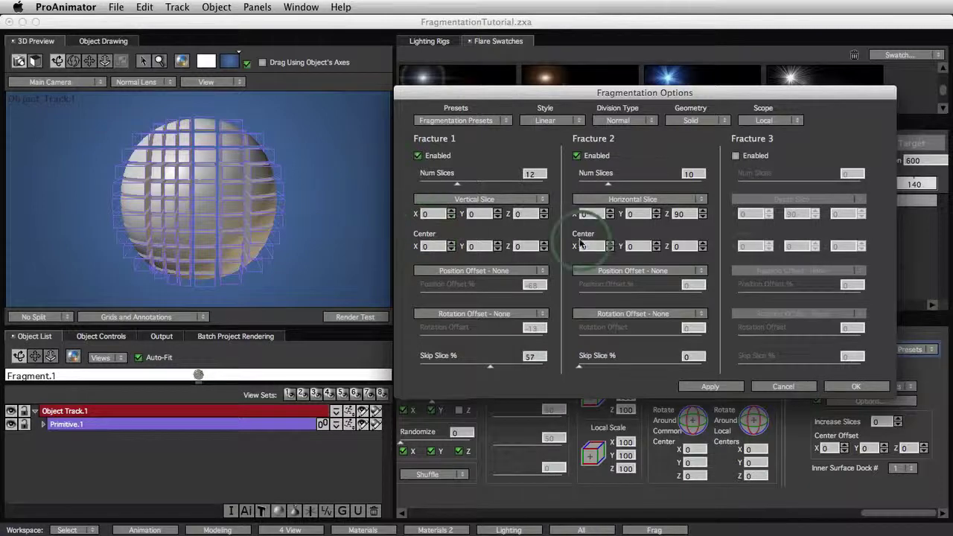
Step: Set Fracture 2's Skip Slice percentage to 27 and apply it to the sphere
{"action": "left_click_drag", "start_coordinate": [583, 374], "coordinate": [614, 373]}
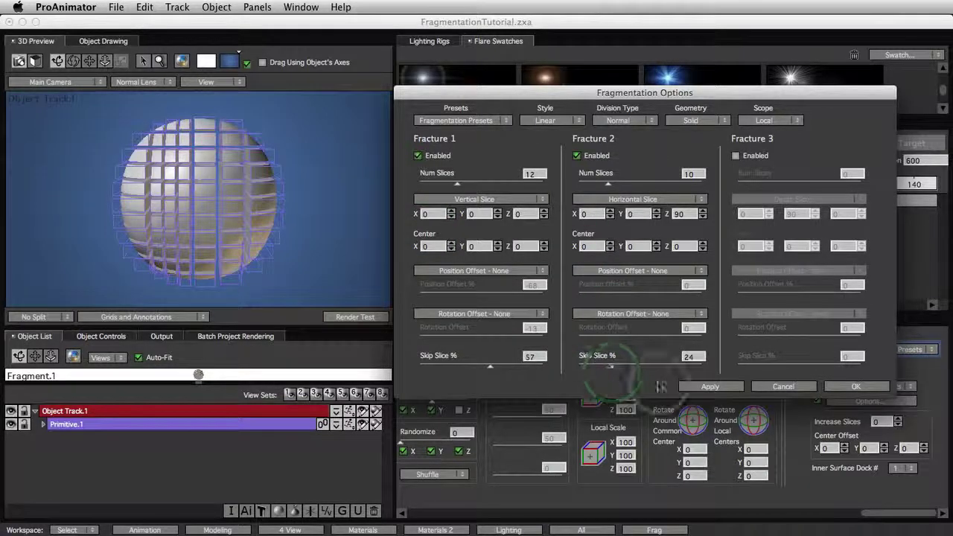
{"action": "left_click", "coordinate": [714, 389]}
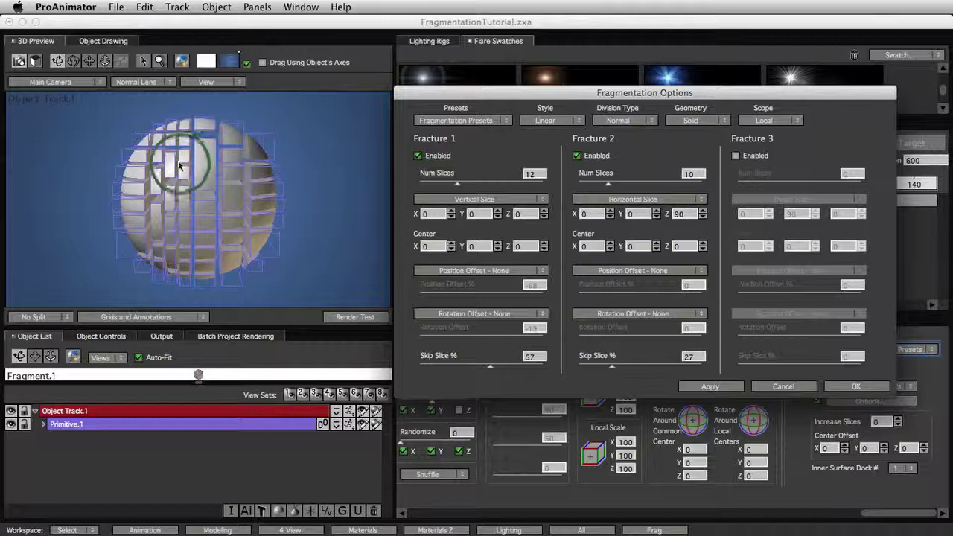
{"action": "left_click_drag", "start_coordinate": [179, 160], "coordinate": [233, 169]}
{"action": "left_click_drag", "start_coordinate": [265, 199], "coordinate": [200, 206]}
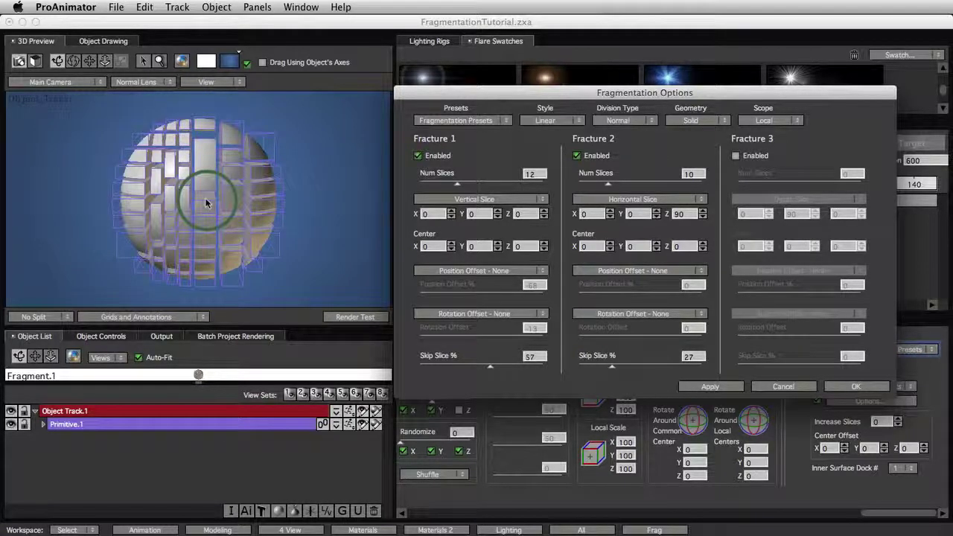
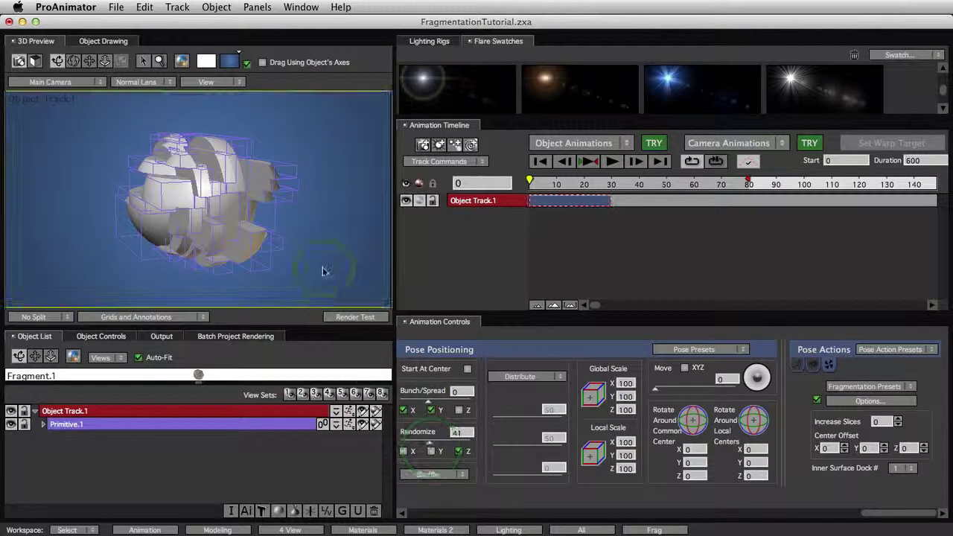
Step: Lower the pose's Randomize amount to 17 and inspect the fragmented sphere from other angles
{"action": "left_click", "coordinate": [323, 266]}
{"action": "left_click", "coordinate": [223, 289]}
{"action": "left_click_drag", "start_coordinate": [219, 295], "coordinate": [321, 256]}
{"action": "left_click", "coordinate": [216, 193]}
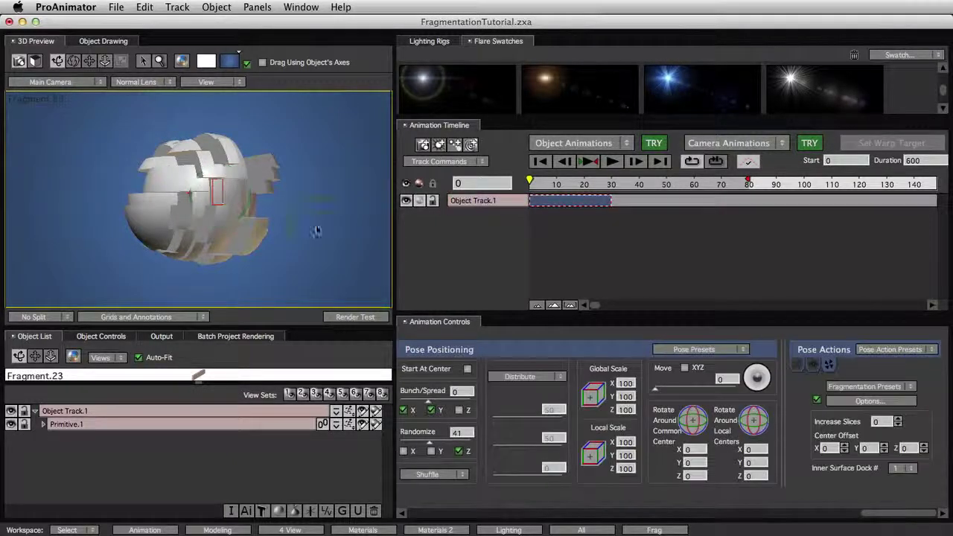
{"action": "left_click", "coordinate": [436, 455]}
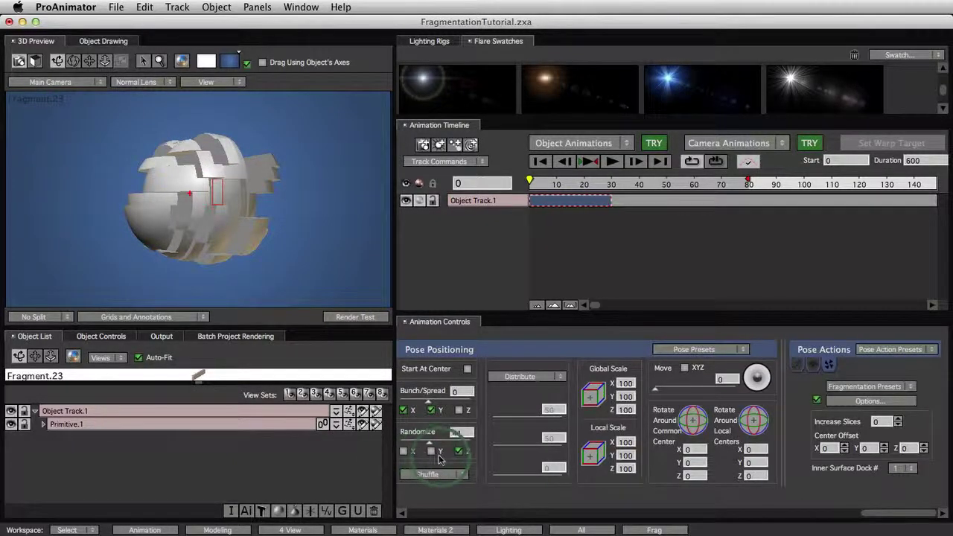
{"action": "left_click_drag", "start_coordinate": [430, 450], "coordinate": [412, 450]}
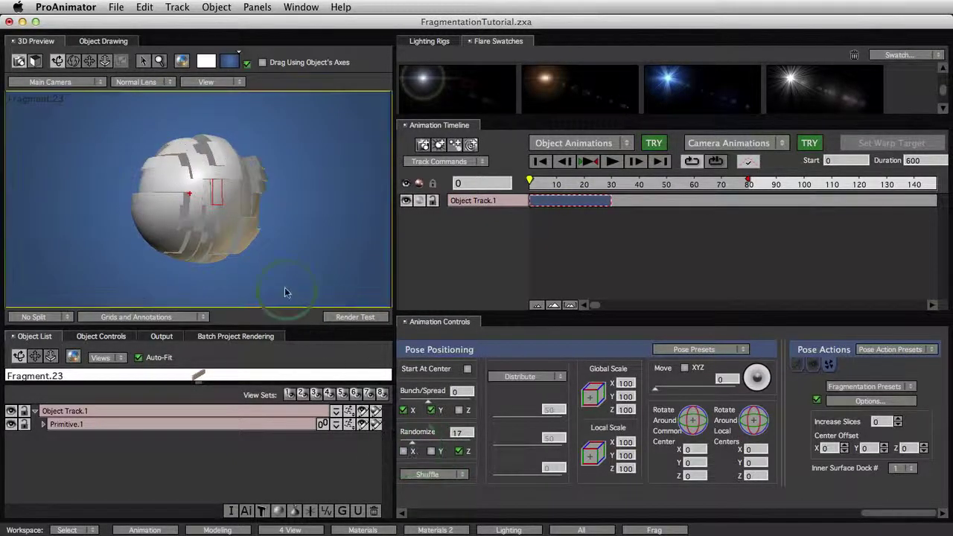
{"action": "left_click_drag", "start_coordinate": [288, 280], "coordinate": [228, 280]}
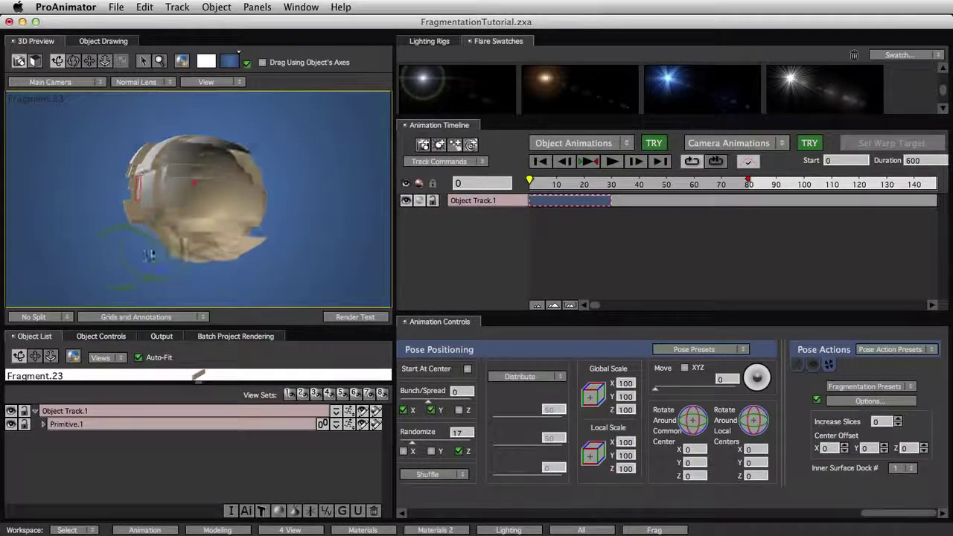
{"action": "left_click_drag", "start_coordinate": [283, 254], "coordinate": [304, 270]}
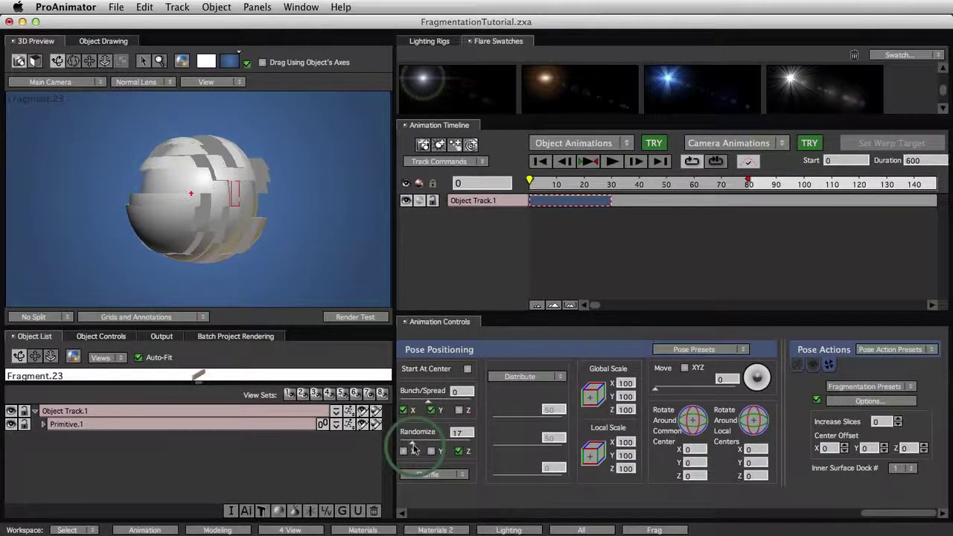
Step: Raise the pose's Randomize amount to 99 and view the scattered fragments from another angle
{"action": "left_click_drag", "start_coordinate": [412, 445], "coordinate": [453, 447]}
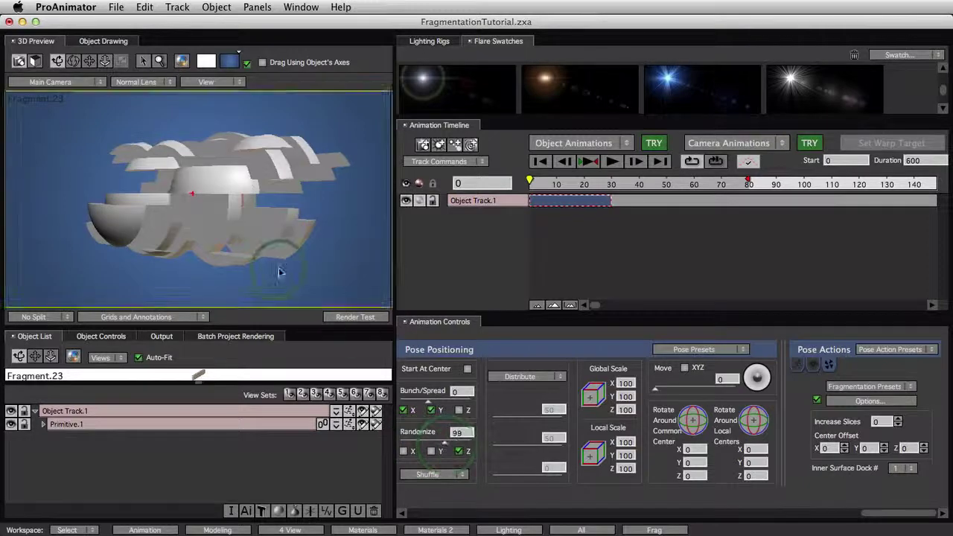
{"action": "left_click_drag", "start_coordinate": [279, 261], "coordinate": [440, 296]}
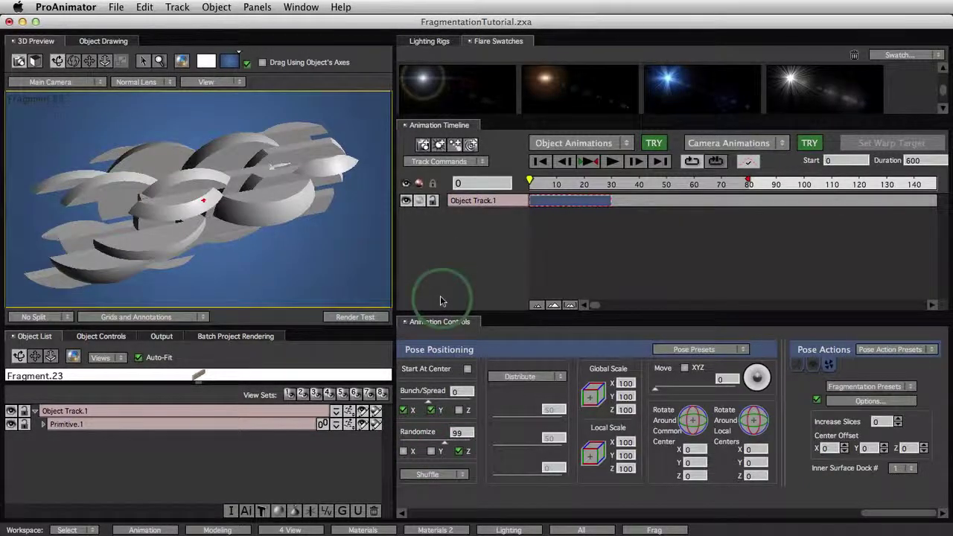
{"action": "left_click", "coordinate": [259, 206]}
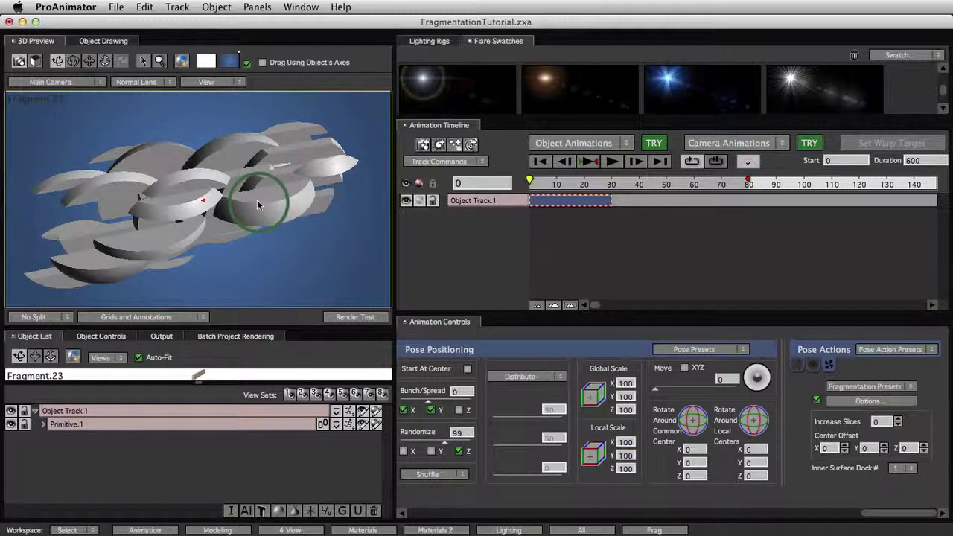
{"action": "left_click", "coordinate": [427, 310]}
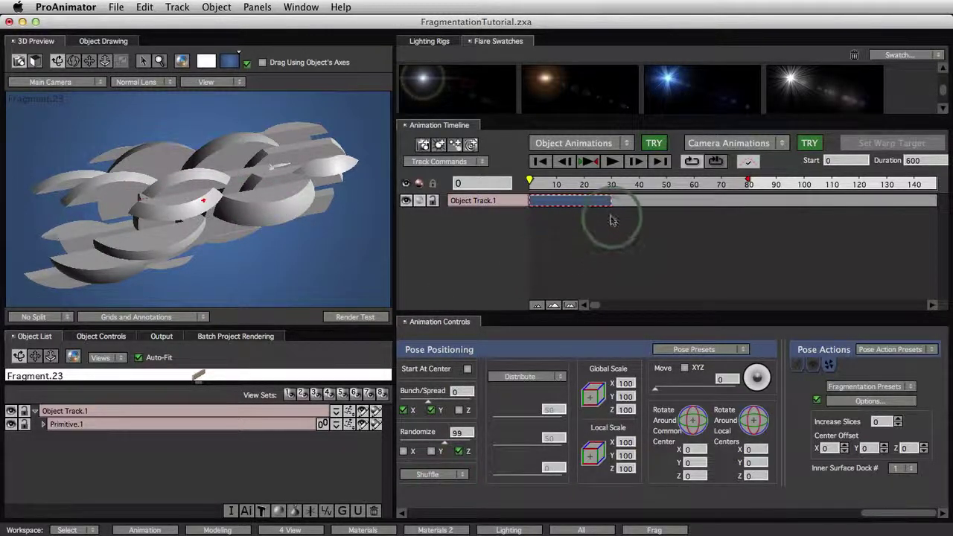
Step: Shorten the track's first pose to end at frame 15, and add a second pose at frame 54 with Randomize 0
{"action": "left_click_drag", "start_coordinate": [611, 201], "coordinate": [570, 210]}
{"action": "left_click", "coordinate": [678, 209]}
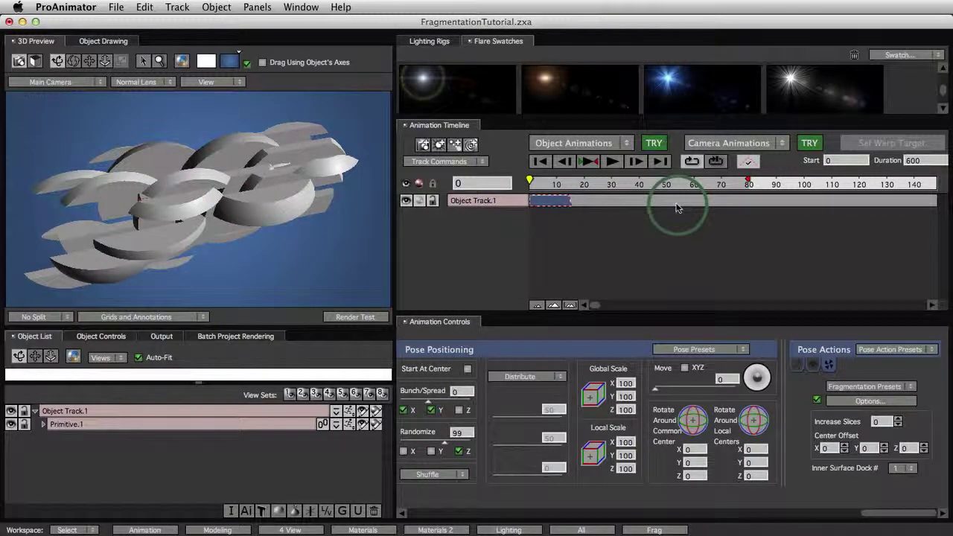
{"action": "double_click", "coordinate": [678, 208]}
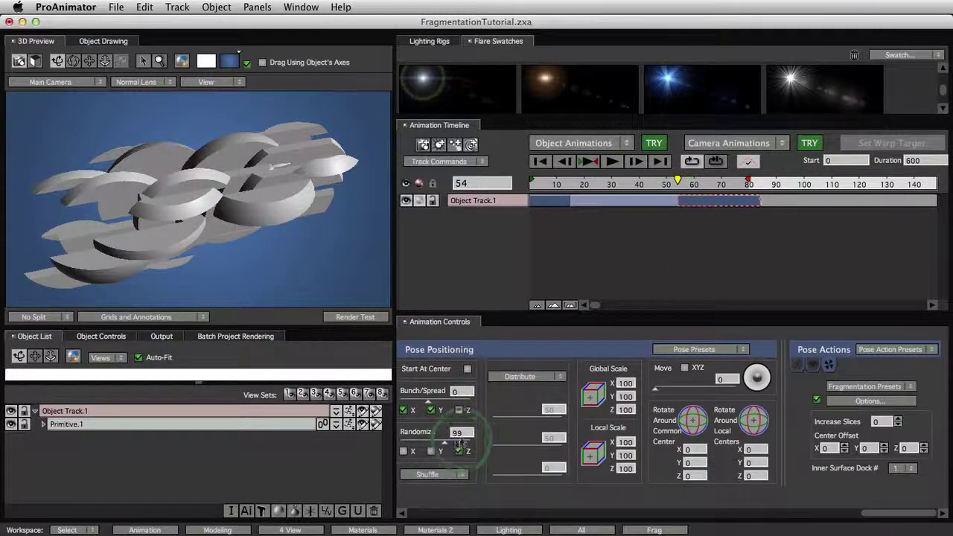
{"action": "type", "text": "0"}
{"action": "key", "text": "Tab"}
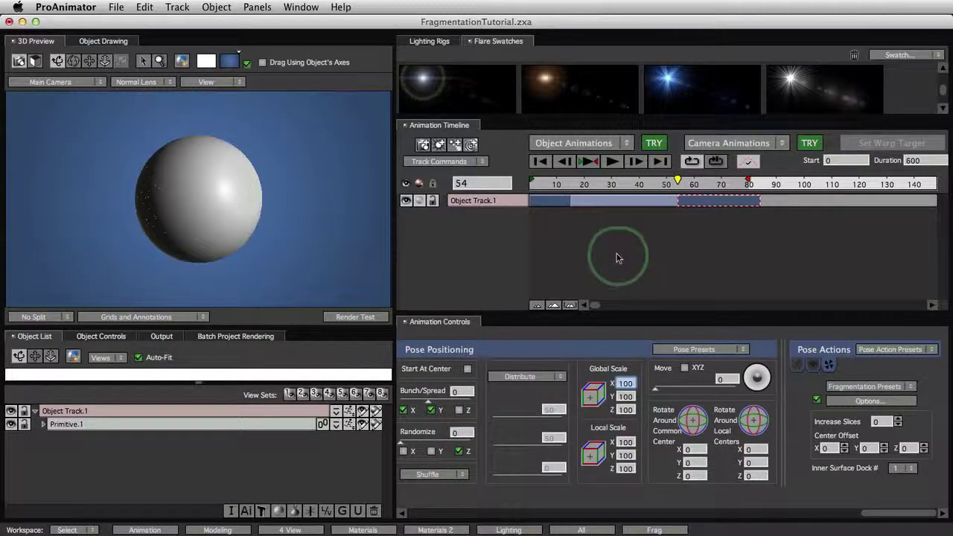
{"action": "mouse_move", "coordinate": [677, 185]}
{"action": "left_mouse_down"}
{"action": "mouse_move", "coordinate": [563, 187]}
{"action": "mouse_move", "coordinate": [686, 187]}
{"action": "left_mouse_up"}
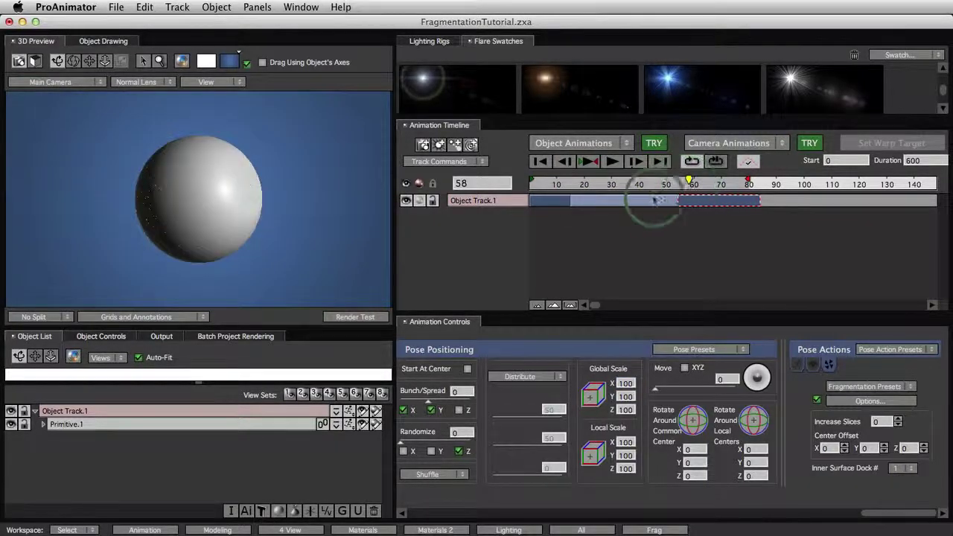
Step: Set the order of the transition between the two poses to Random and its Cascade to 4
{"action": "left_click", "coordinate": [632, 201]}
{"action": "left_click", "coordinate": [442, 389]}
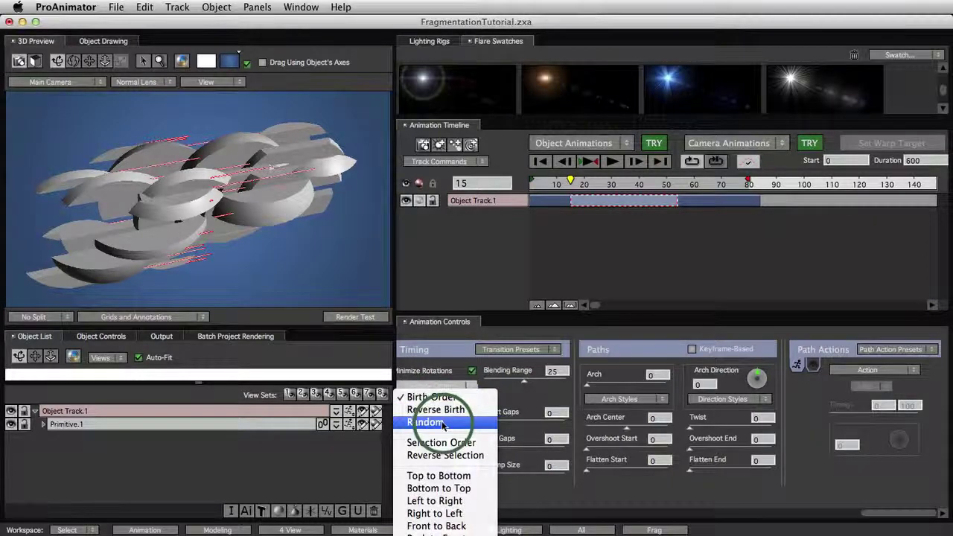
{"action": "left_click", "coordinate": [414, 421]}
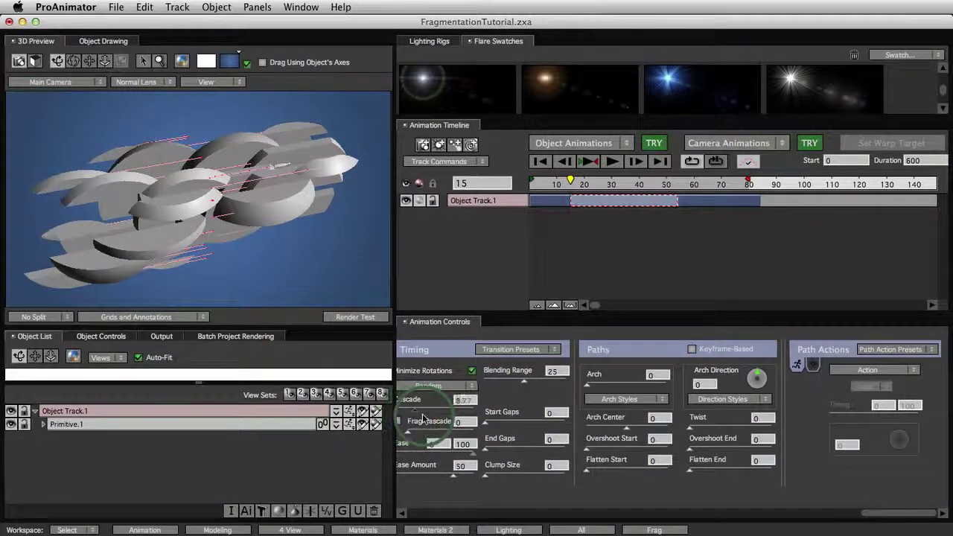
{"action": "left_click", "coordinate": [574, 236]}
{"action": "left_click_drag", "start_coordinate": [572, 183], "coordinate": [676, 187]}
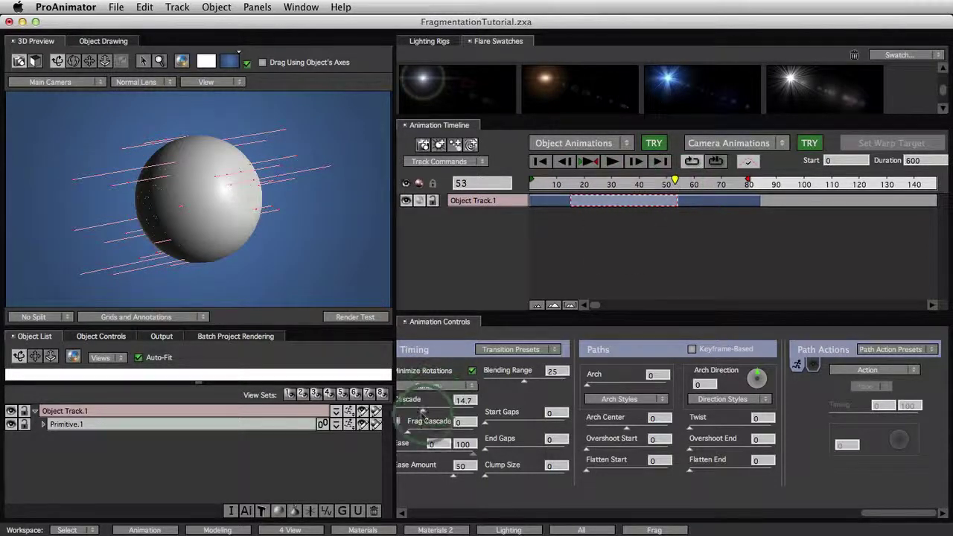
{"action": "left_click_drag", "start_coordinate": [425, 417], "coordinate": [403, 420]}
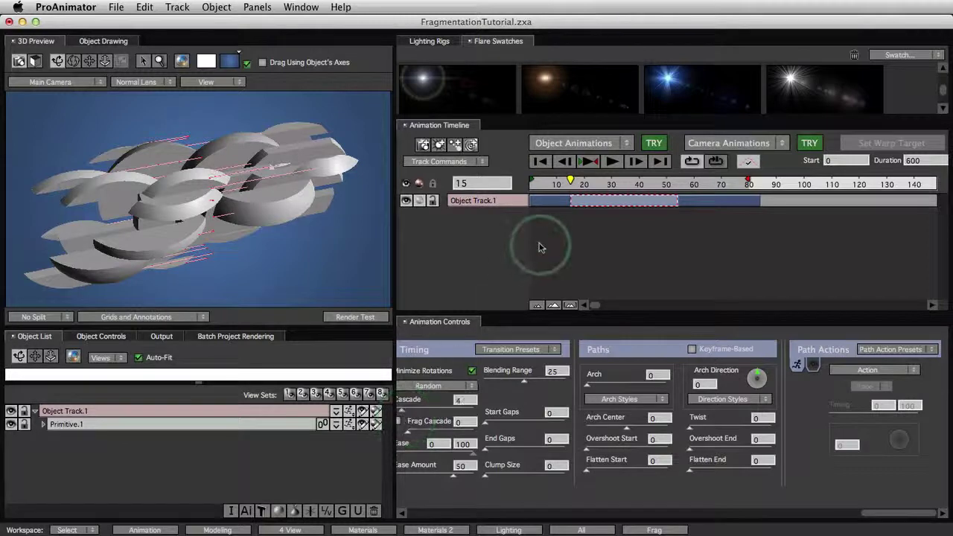
Step: Move the playback end marker to about frame 56 and play the animation
{"action": "left_click", "coordinate": [590, 163]}
{"action": "left_click_drag", "start_coordinate": [749, 181], "coordinate": [684, 192]}
{"action": "key", "text": "space"}
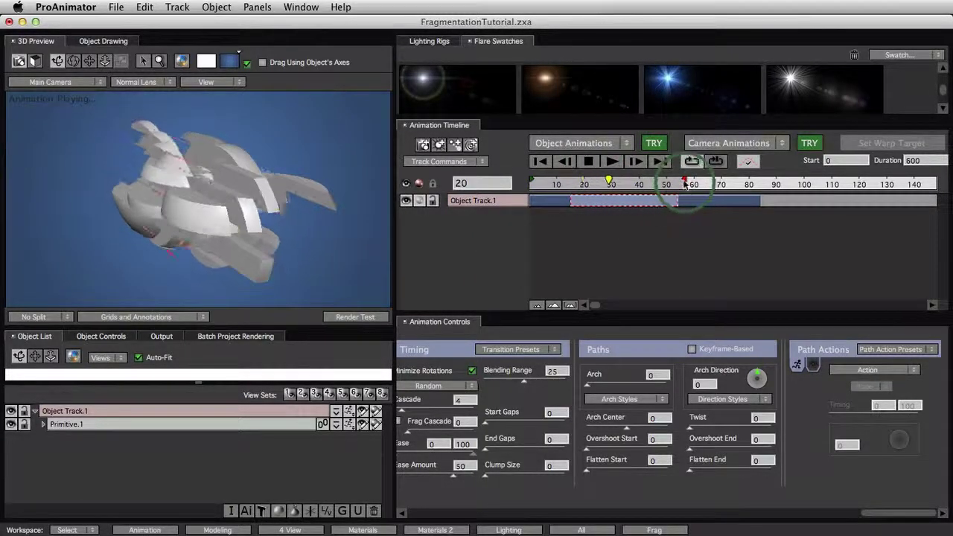
Step: Lengthen the transition to about frame 87 and extend the playback end marker to about frame 92
{"action": "left_click_drag", "start_coordinate": [677, 201], "coordinate": [769, 201]}
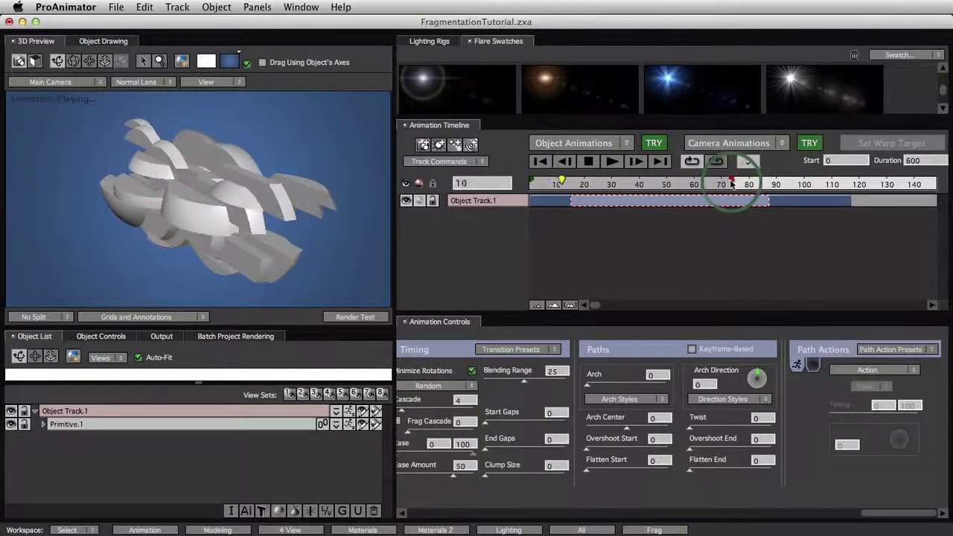
{"action": "left_click_drag", "start_coordinate": [773, 181], "coordinate": [784, 181]}
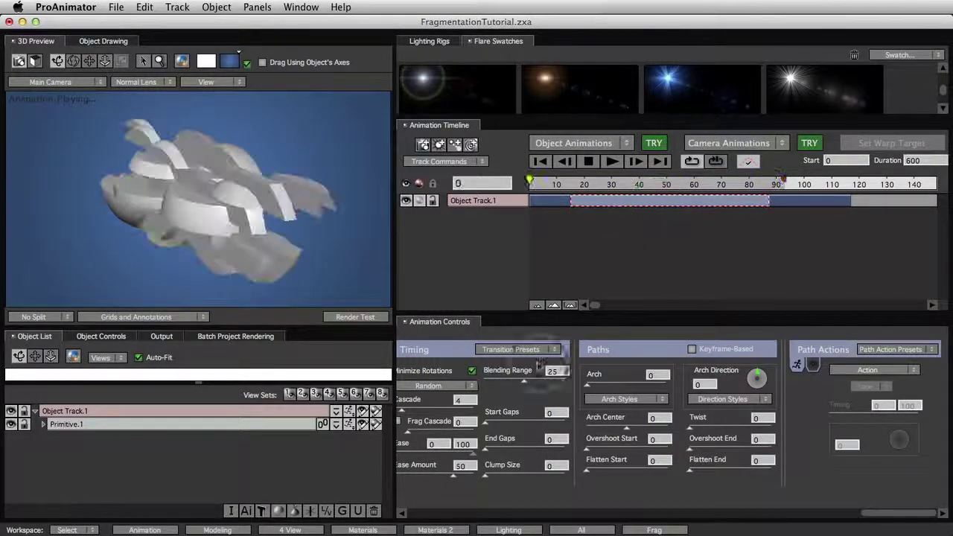
Step: Change the transition's order from Random to Top to Bottom while the animation plays
{"action": "left_click", "coordinate": [438, 386]}
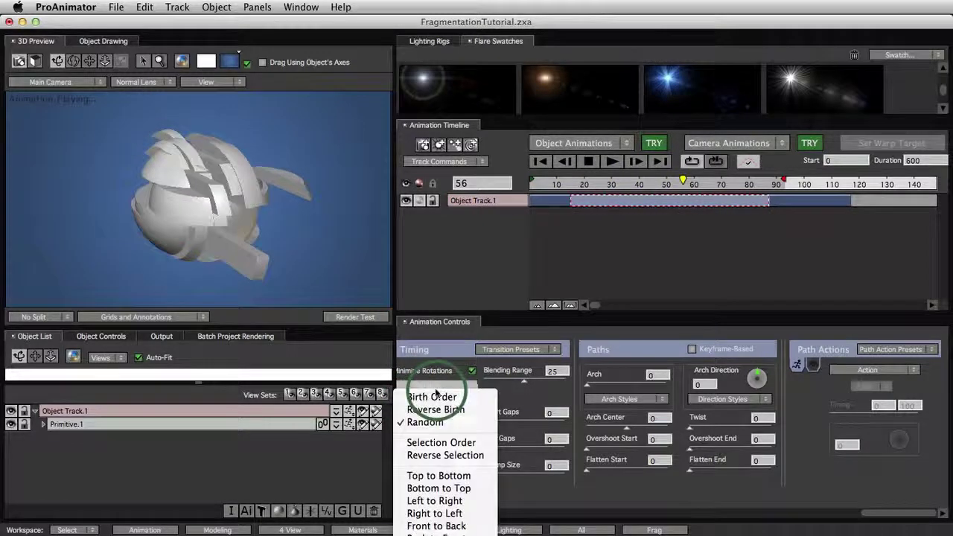
{"action": "left_click", "coordinate": [436, 423]}
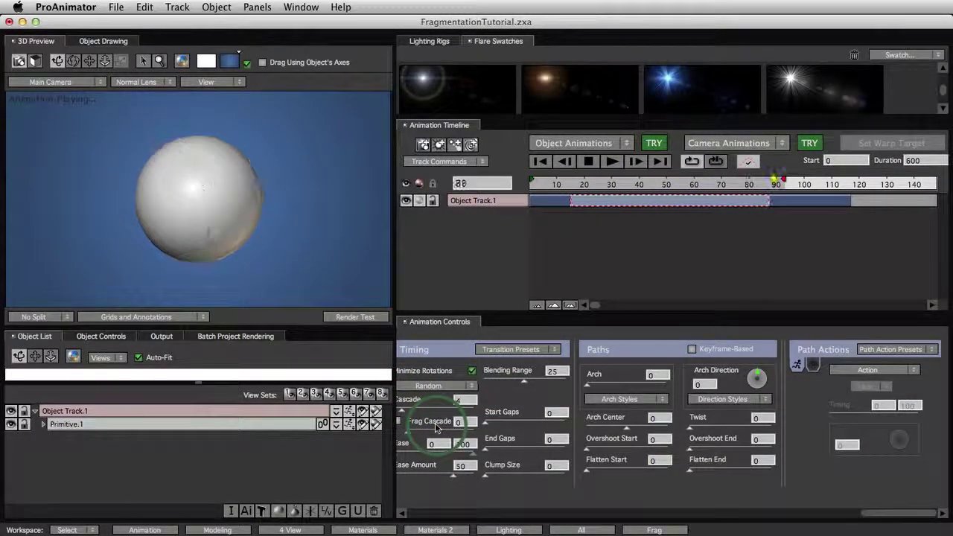
{"action": "left_click", "coordinate": [438, 388]}
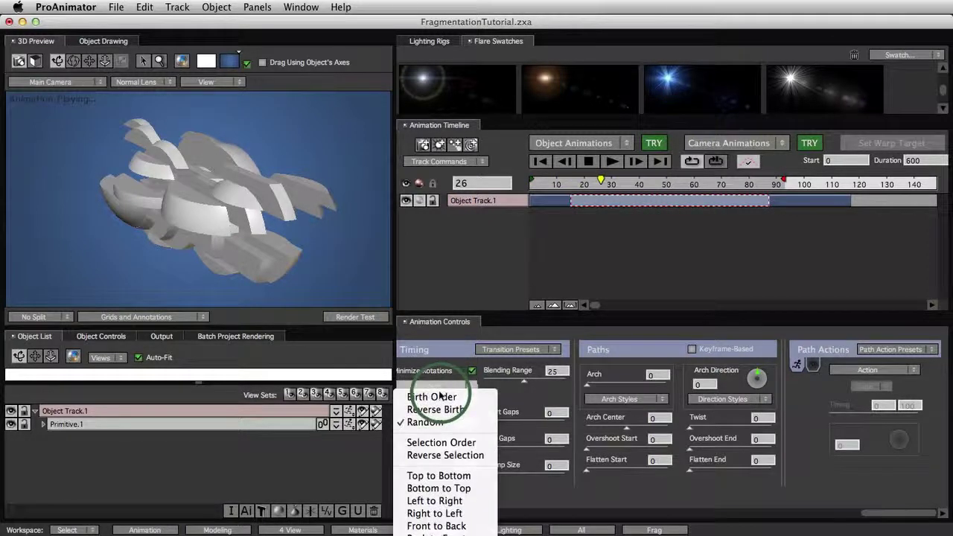
{"action": "left_click", "coordinate": [439, 475]}
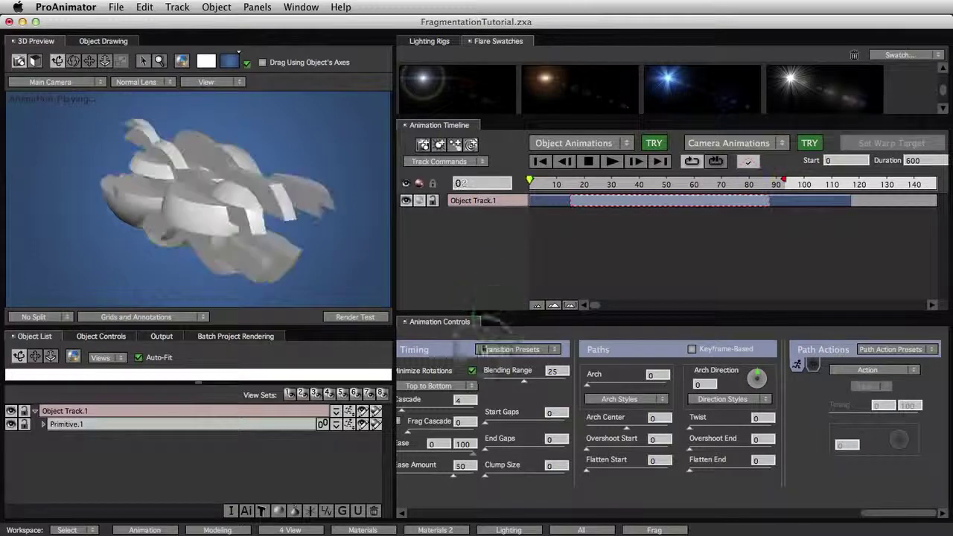
Step: Set the transition's order to Bottom to Top and stop the playback
{"action": "left_click_drag", "start_coordinate": [438, 386], "coordinate": [450, 492]}
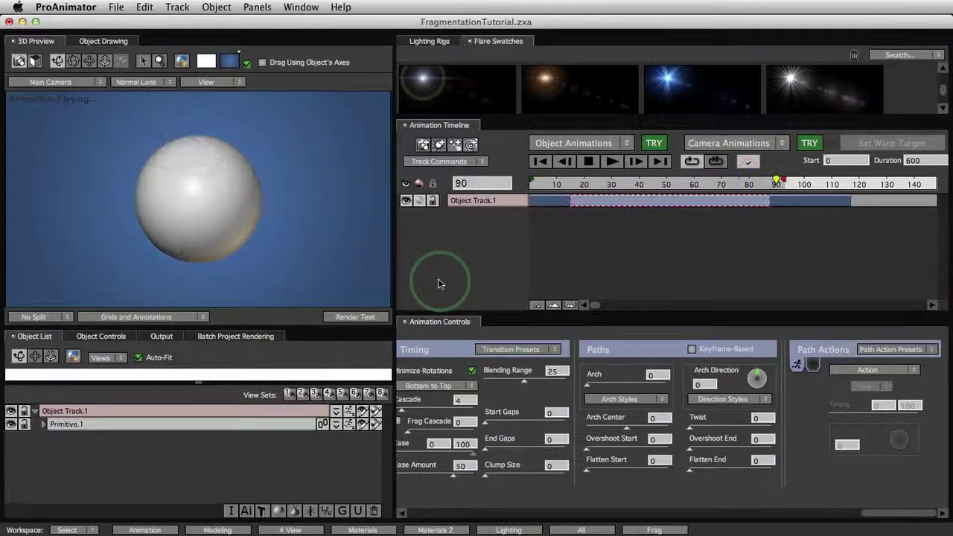
{"action": "left_click", "coordinate": [589, 162]}
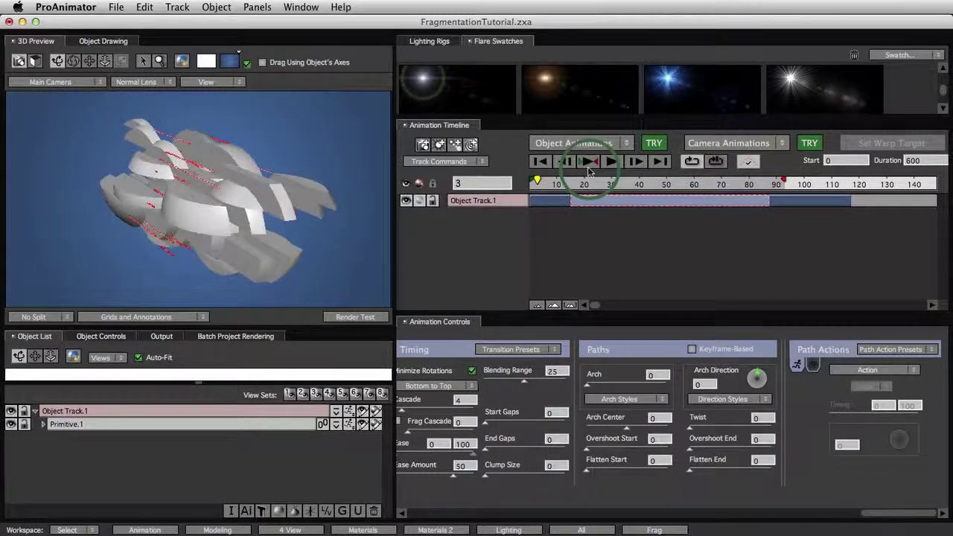
{"action": "left_click", "coordinate": [568, 255]}
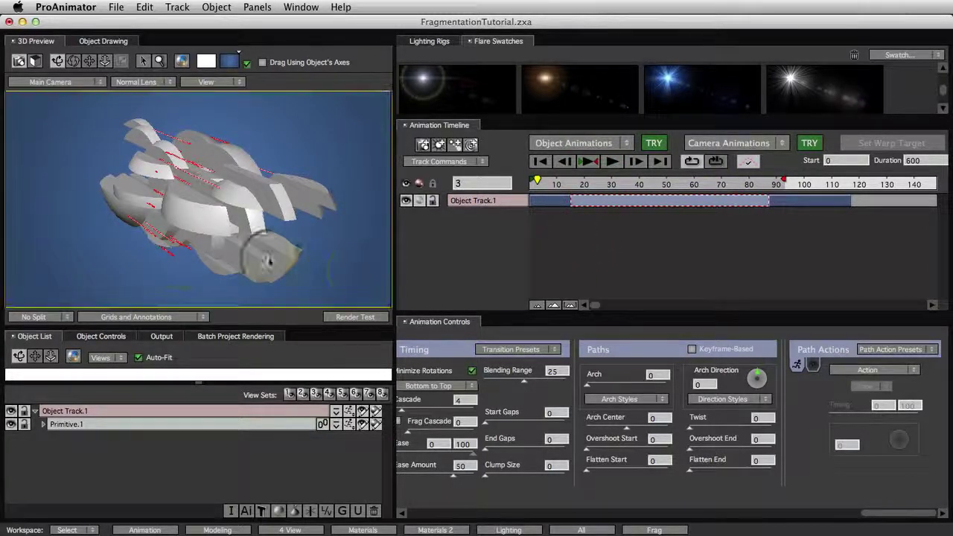
Step: Delete the second pose, the block following the transition on Object Track.1
{"action": "left_click_drag", "start_coordinate": [260, 251], "coordinate": [173, 281]}
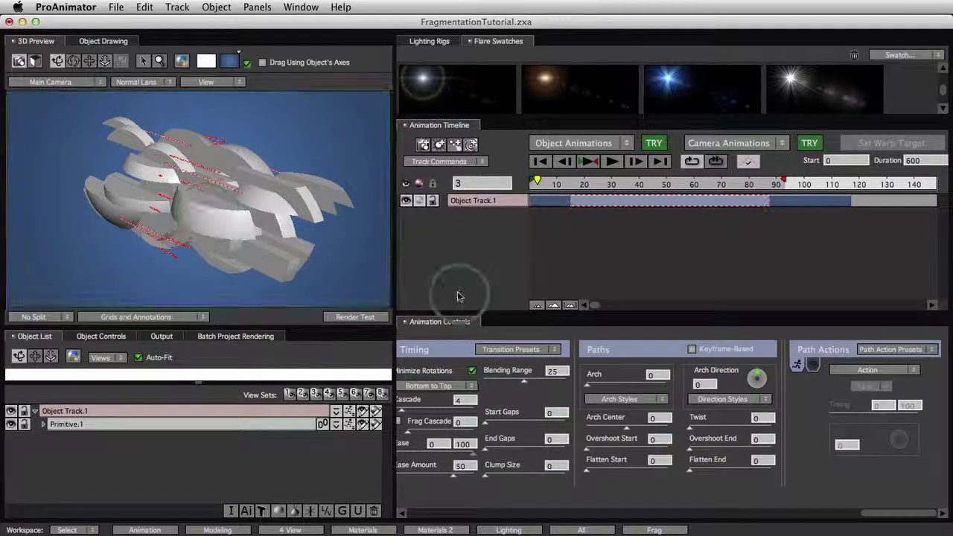
{"action": "left_click", "coordinate": [791, 205]}
{"action": "key", "text": "Delete"}
Step: Open the fragmentation options of the remaining pose and examine the Local and Global choices for Scope
{"action": "left_click", "coordinate": [551, 201]}
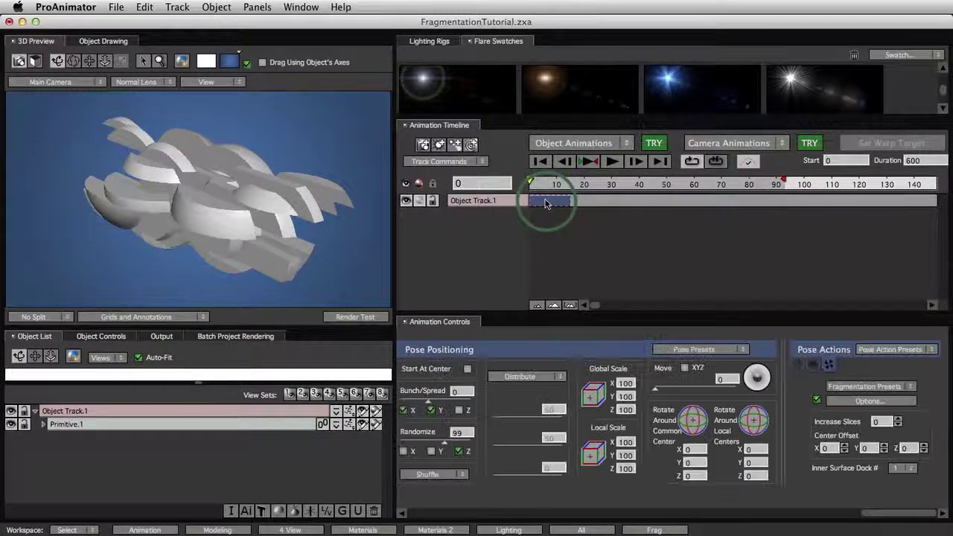
{"action": "left_click", "coordinate": [858, 403]}
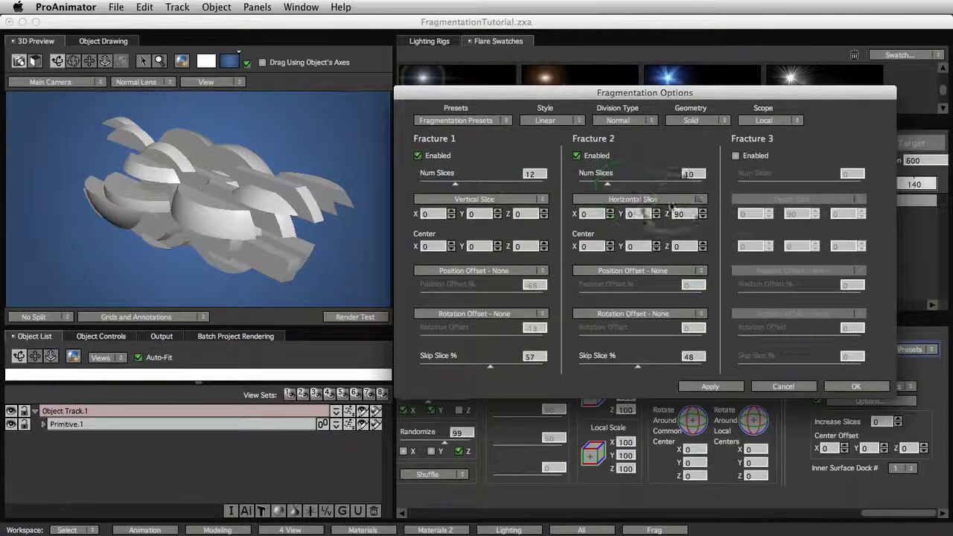
{"action": "left_click", "coordinate": [771, 125]}
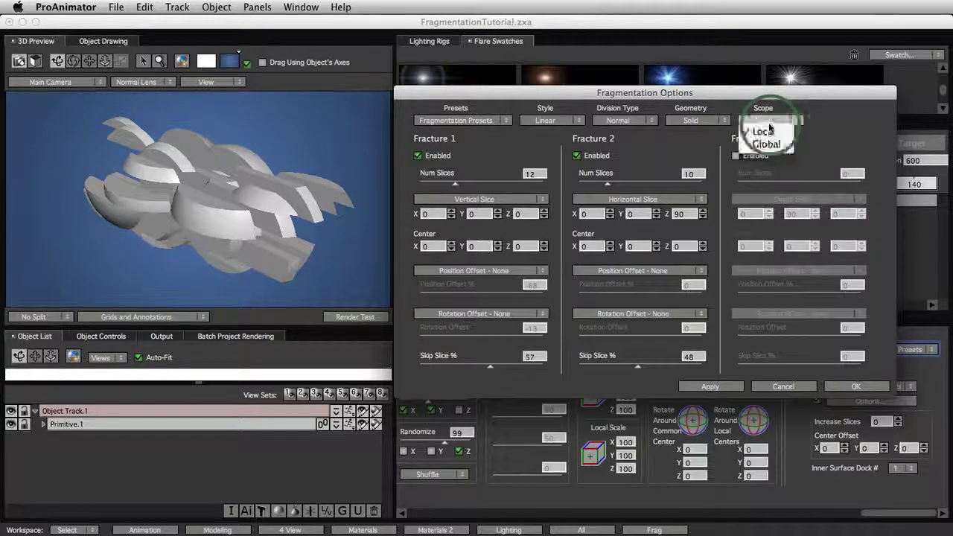
{"action": "left_click", "coordinate": [834, 136]}
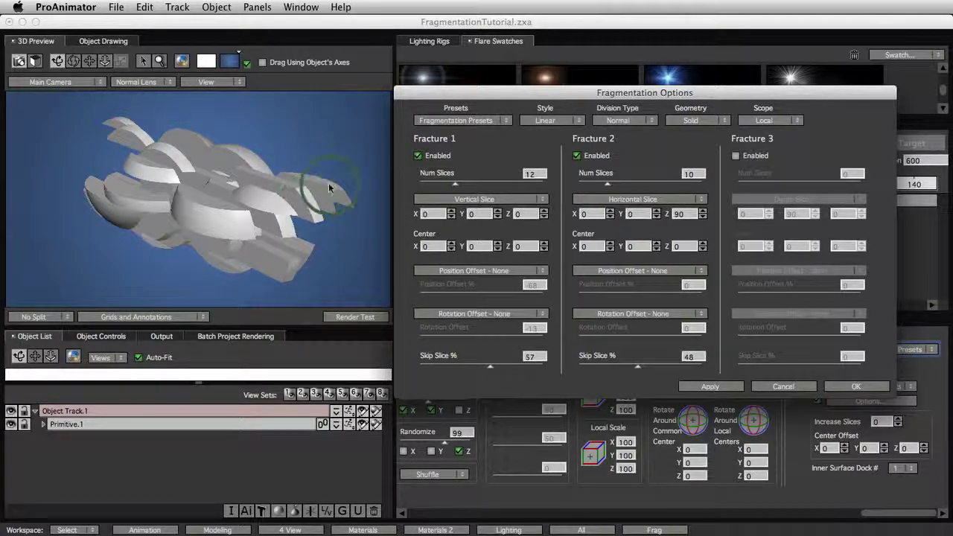
{"action": "left_click", "coordinate": [772, 123]}
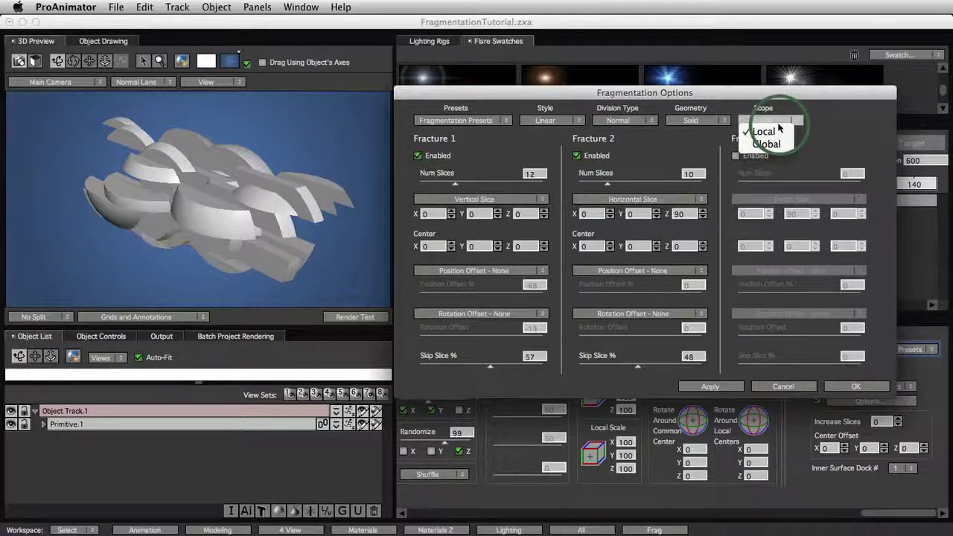
{"action": "left_click", "coordinate": [835, 150]}
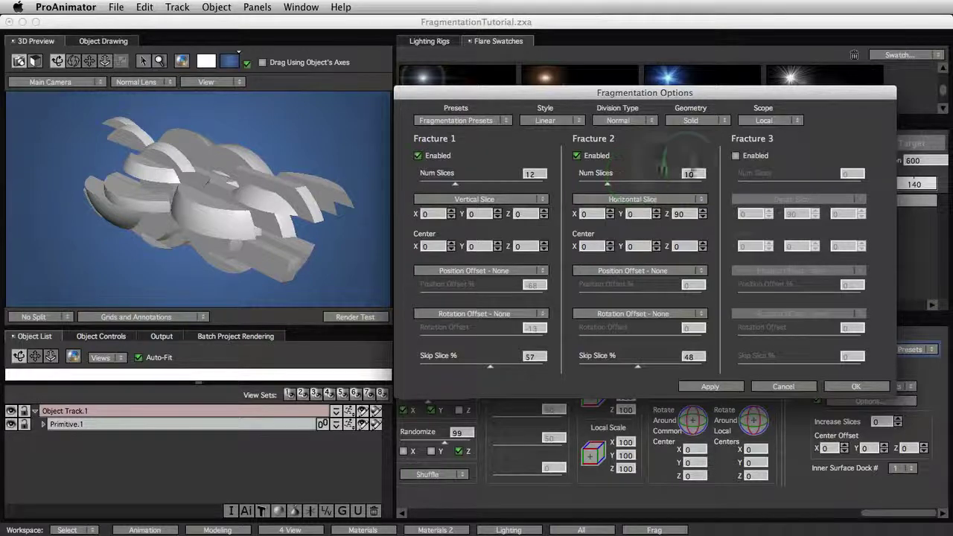
Step: Examine the Shell and Solid choices for Geometry and compare them with the fragments in the 3D preview
{"action": "left_click", "coordinate": [698, 122]}
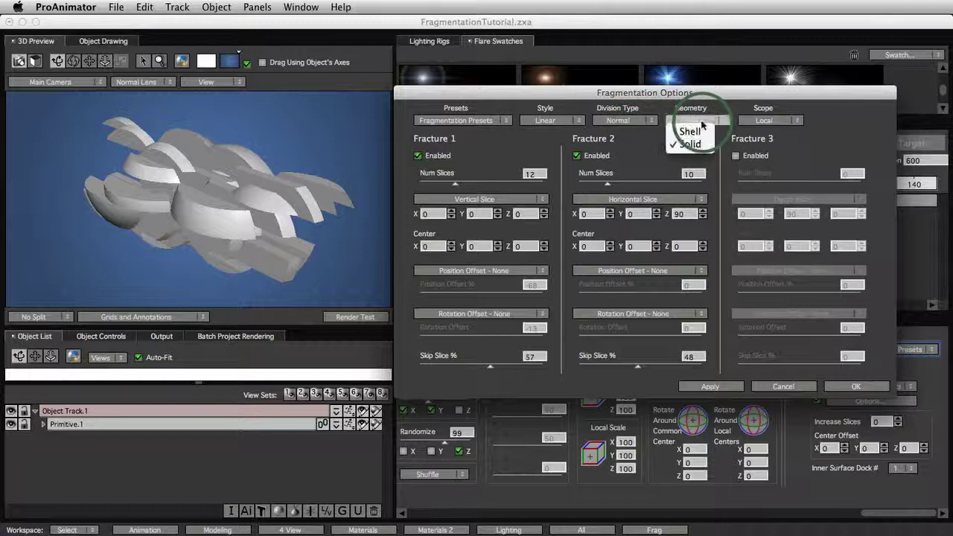
{"action": "left_click", "coordinate": [645, 148]}
{"action": "left_click", "coordinate": [208, 207]}
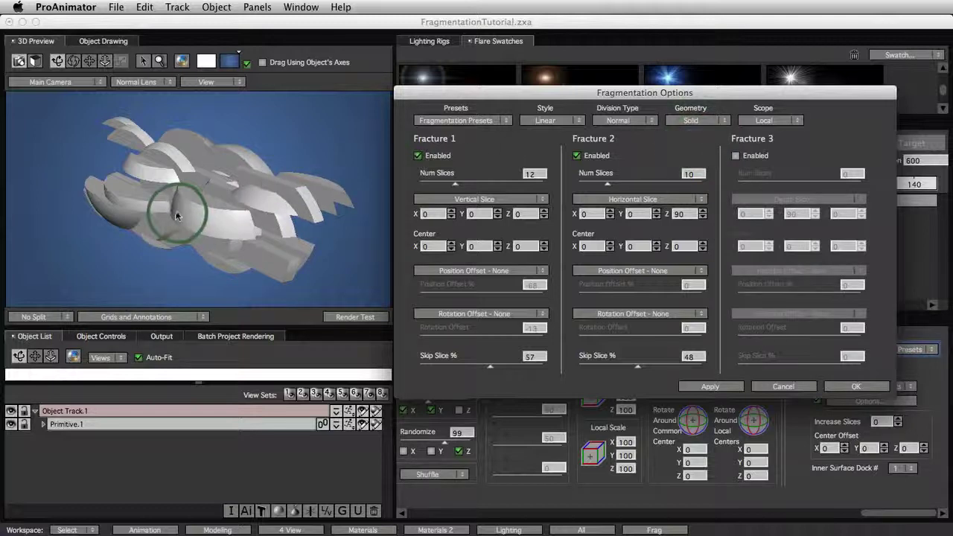
{"action": "left_click_drag", "start_coordinate": [206, 237], "coordinate": [558, 222]}
{"action": "left_click", "coordinate": [592, 173]}
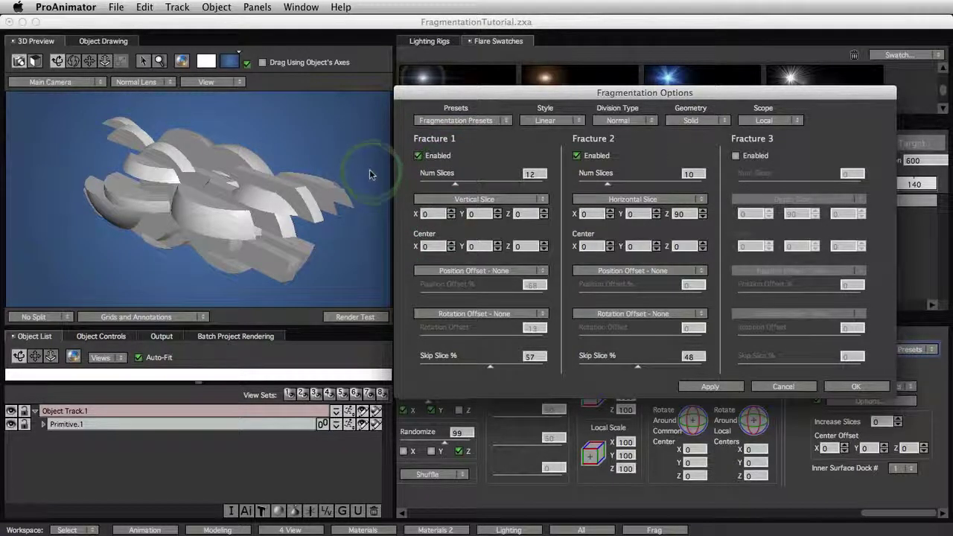
{"action": "left_click", "coordinate": [365, 289]}
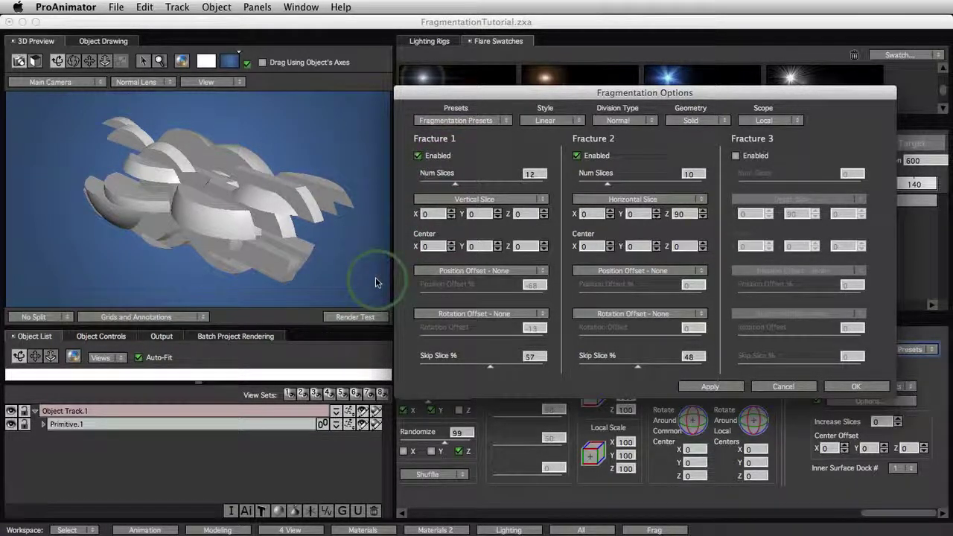
{"action": "left_click", "coordinate": [365, 145]}
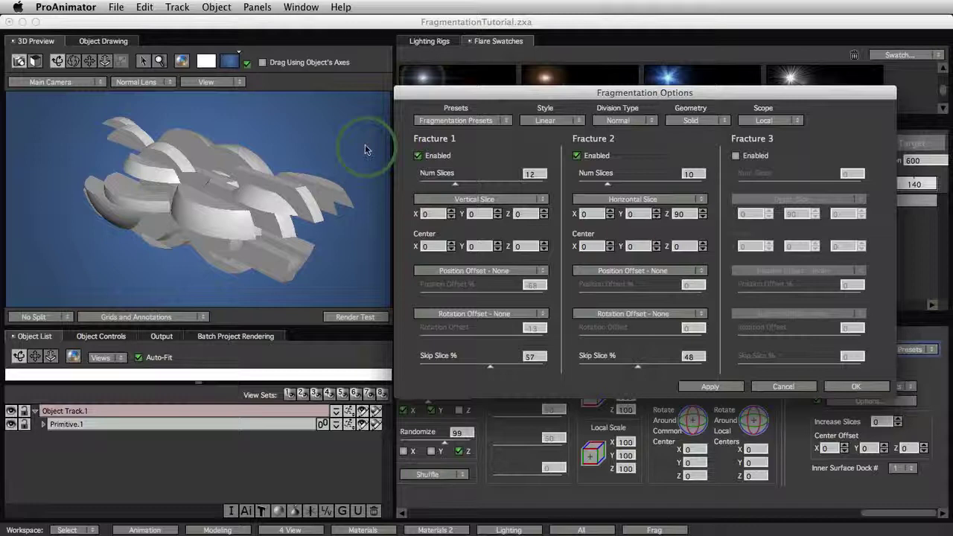
{"action": "left_click", "coordinate": [702, 121]}
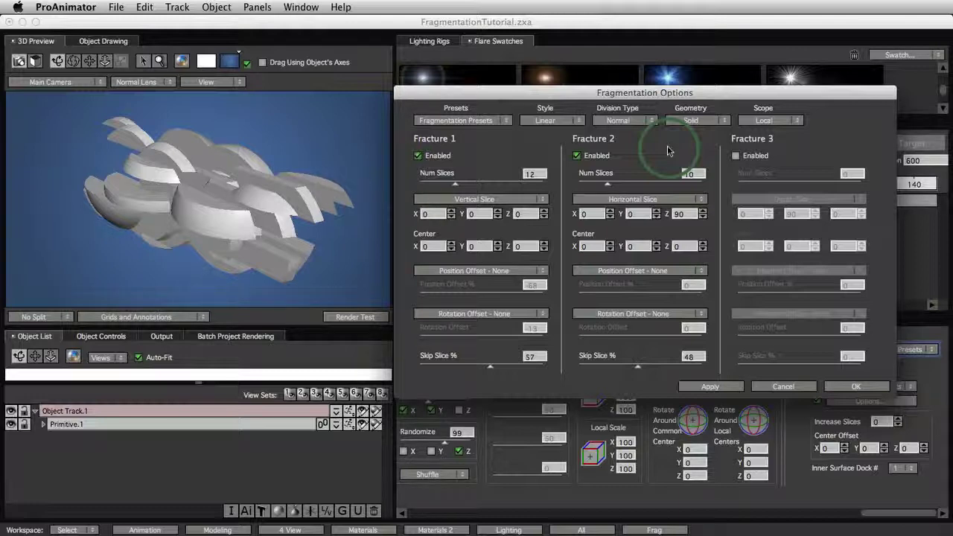
{"action": "left_click_drag", "start_coordinate": [260, 252], "coordinate": [278, 192]}
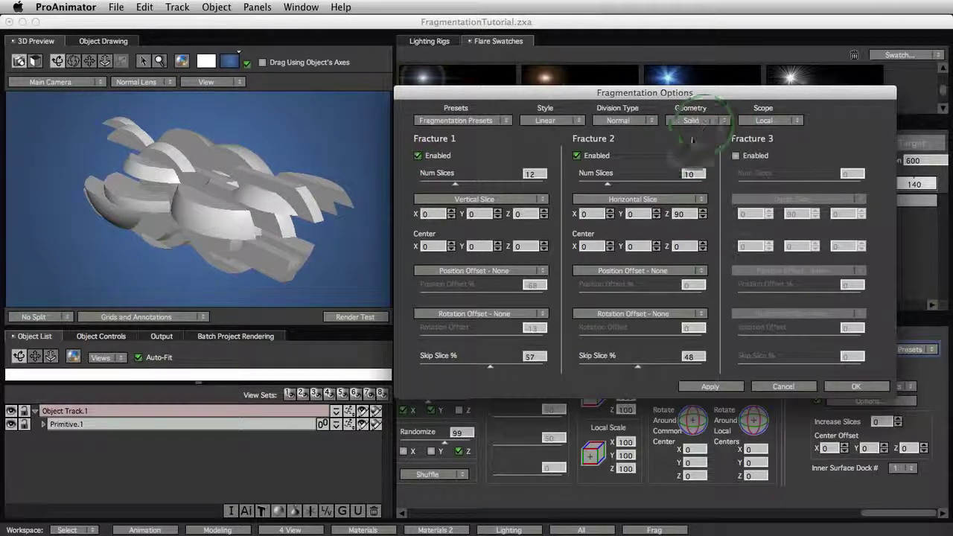
Step: Review the Division Type choices Normal, Brick and Recursive and the Style choices Linear, Radial and Random
{"action": "left_click", "coordinate": [639, 124]}
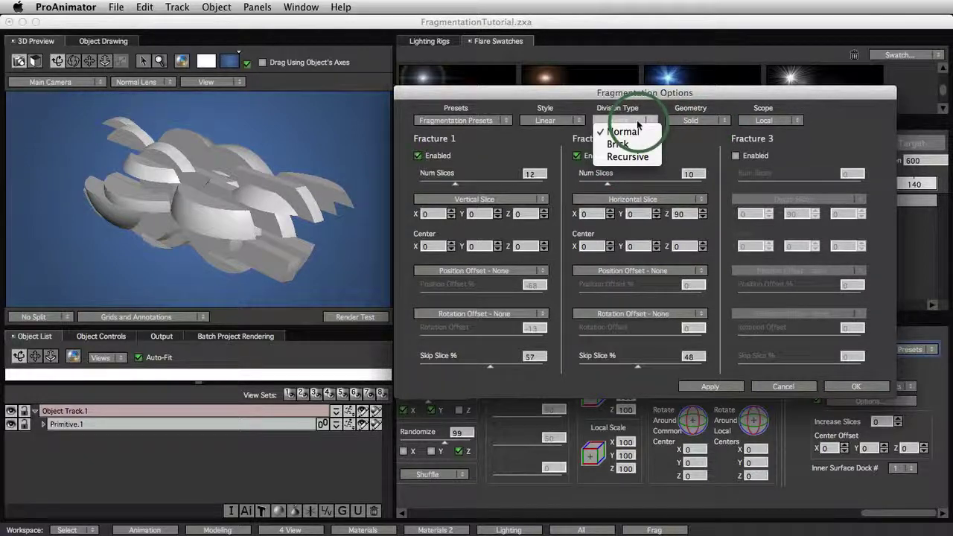
{"action": "left_click", "coordinate": [633, 128]}
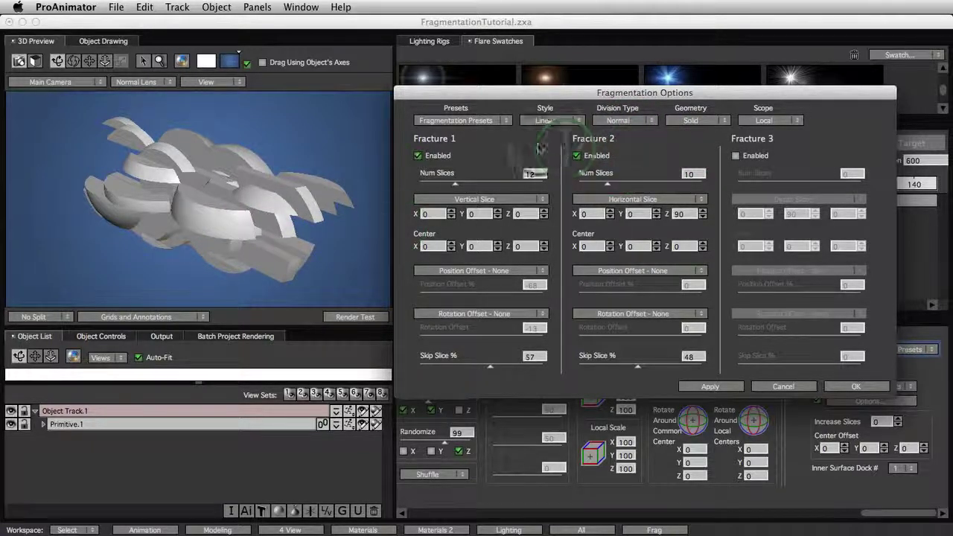
{"action": "left_click", "coordinate": [558, 121]}
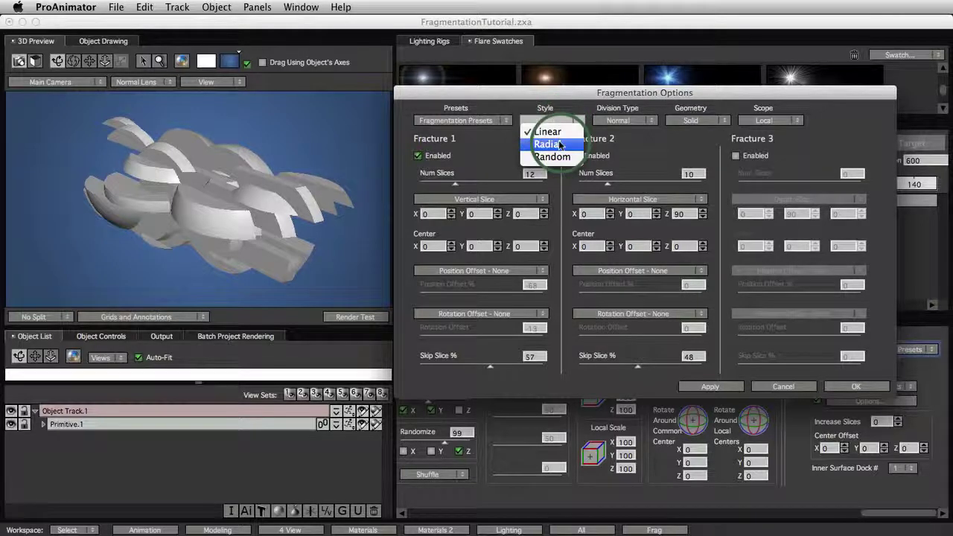
{"action": "left_click", "coordinate": [493, 154]}
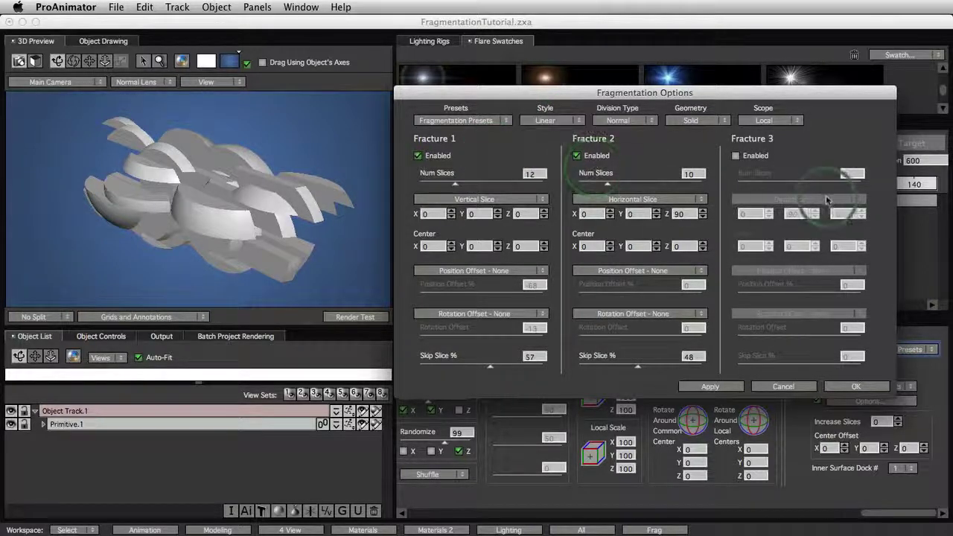
{"action": "left_click", "coordinate": [552, 121]}
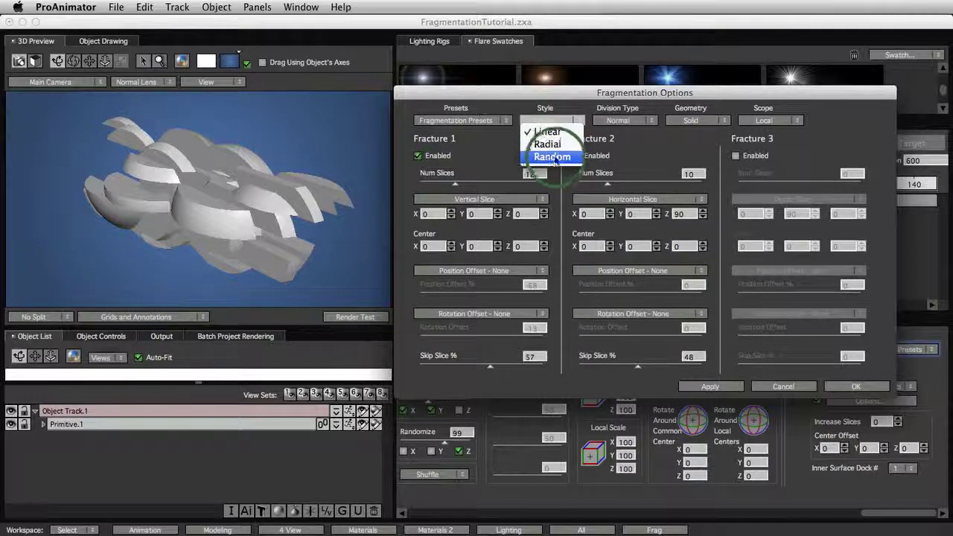
{"action": "left_click", "coordinate": [497, 157]}
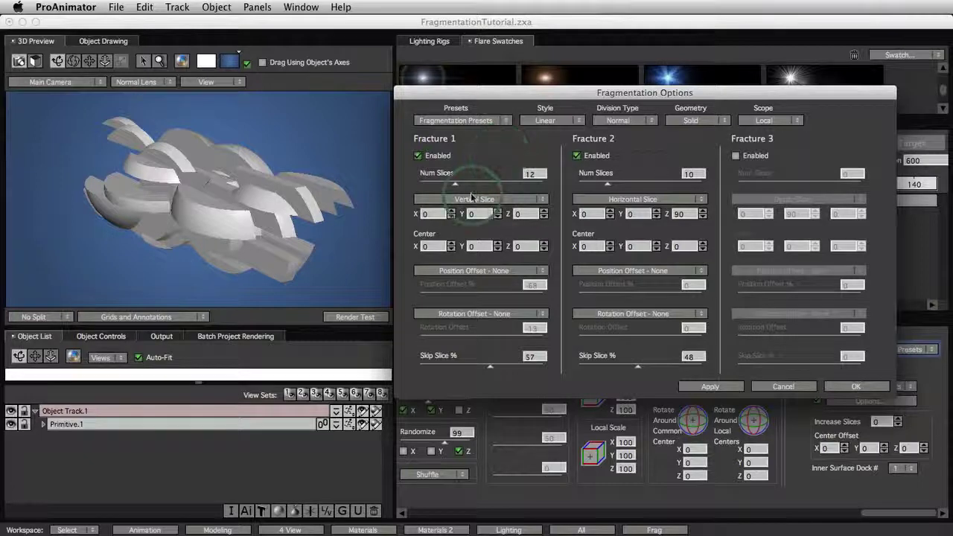
{"action": "left_click", "coordinate": [460, 300]}
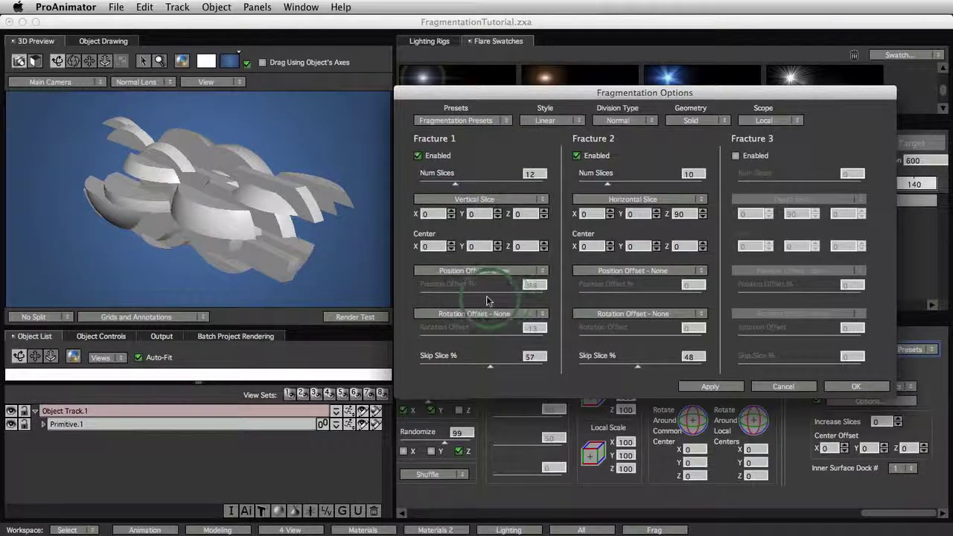
{"action": "left_click_drag", "start_coordinate": [289, 242], "coordinate": [264, 232]}
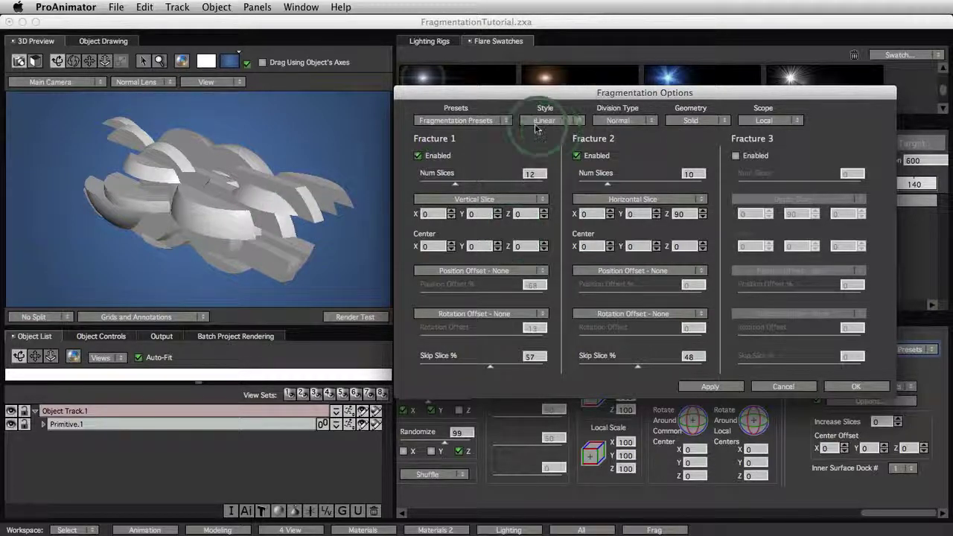
{"action": "left_click", "coordinate": [533, 176]}
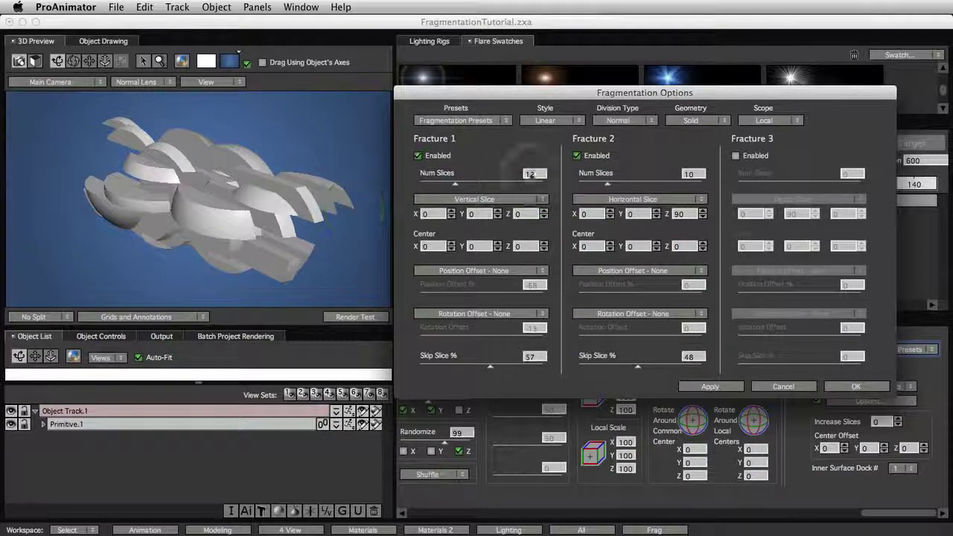
{"action": "left_click", "coordinate": [484, 167]}
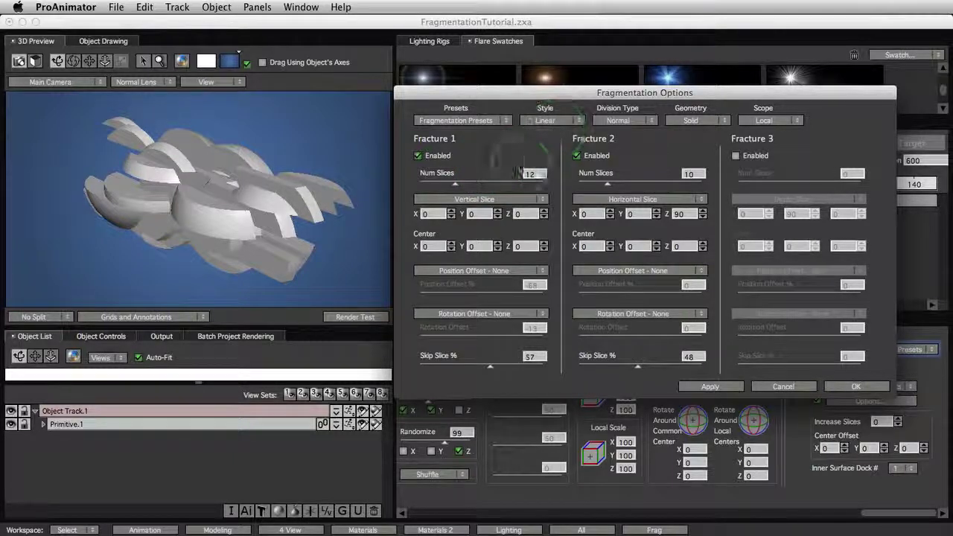
{"action": "left_click", "coordinate": [485, 167]}
{"action": "key", "text": "BackSpace"}
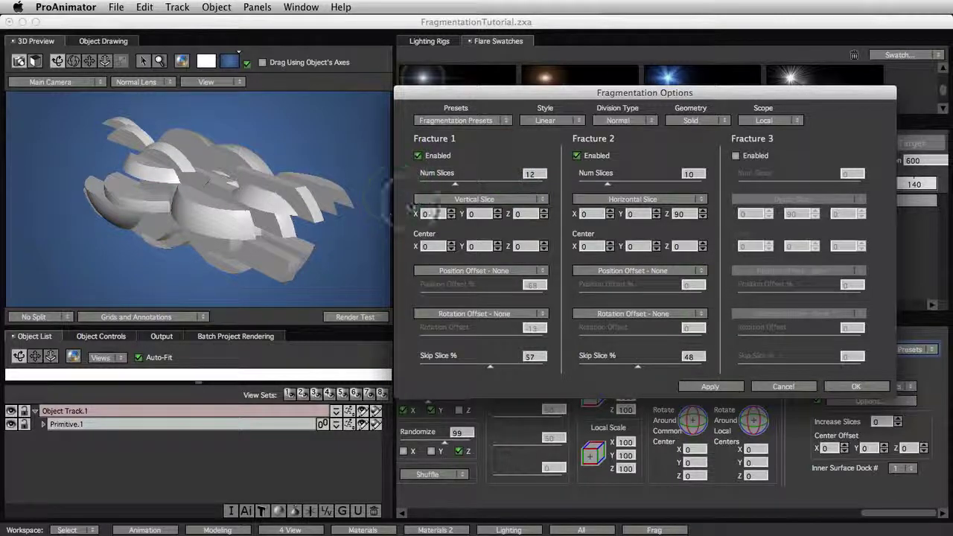
{"action": "type", "text": "2"}
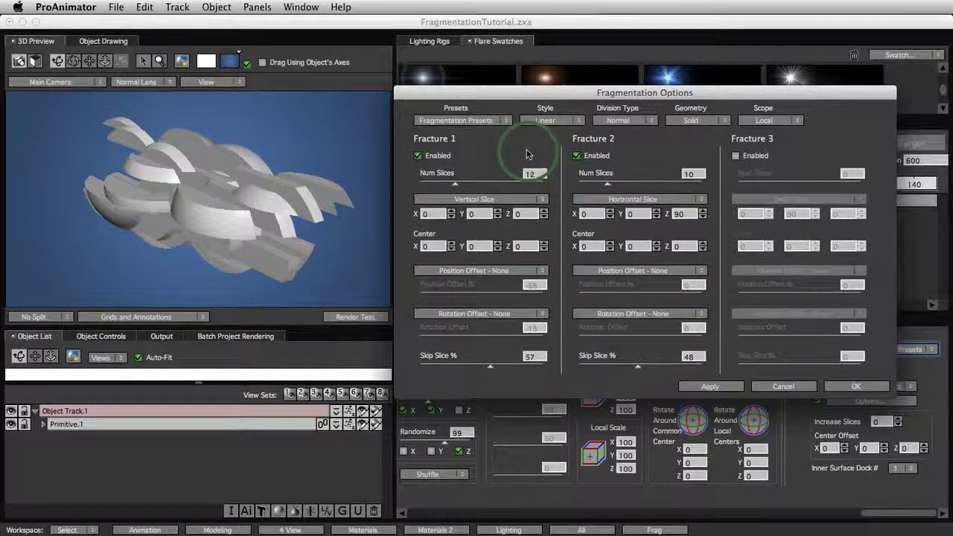
Step: Accept the fragmentation options and inspect the fragmented sphere from another side
{"action": "left_click", "coordinate": [838, 391]}
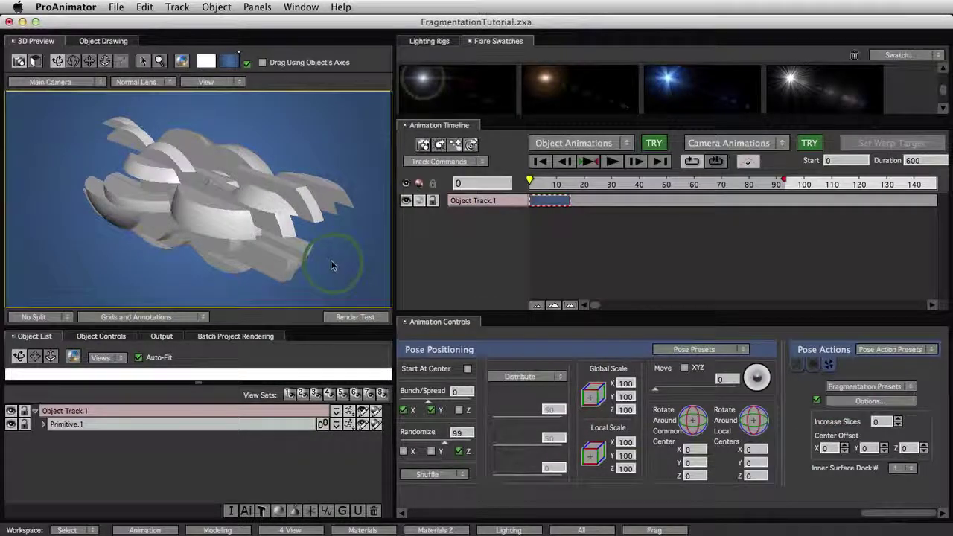
{"action": "left_click_drag", "start_coordinate": [330, 261], "coordinate": [203, 258]}
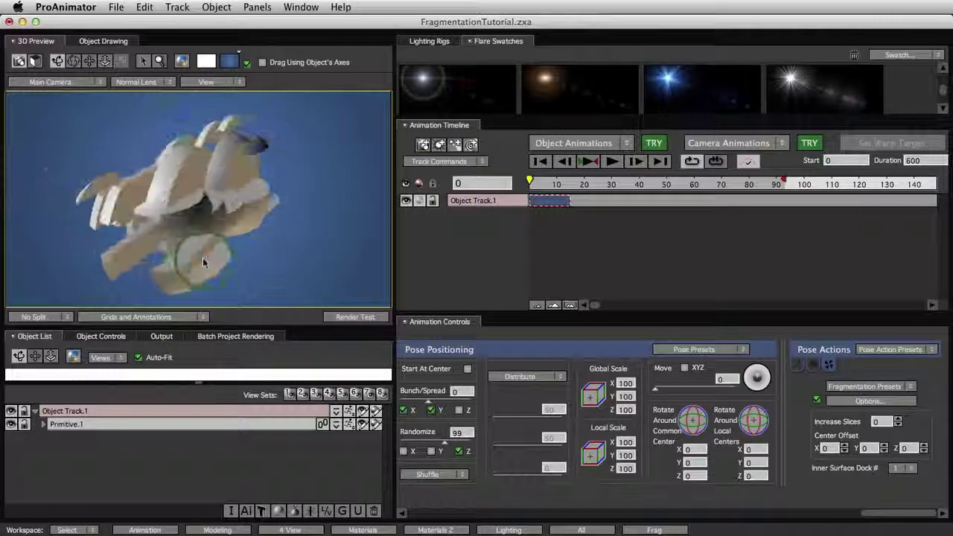